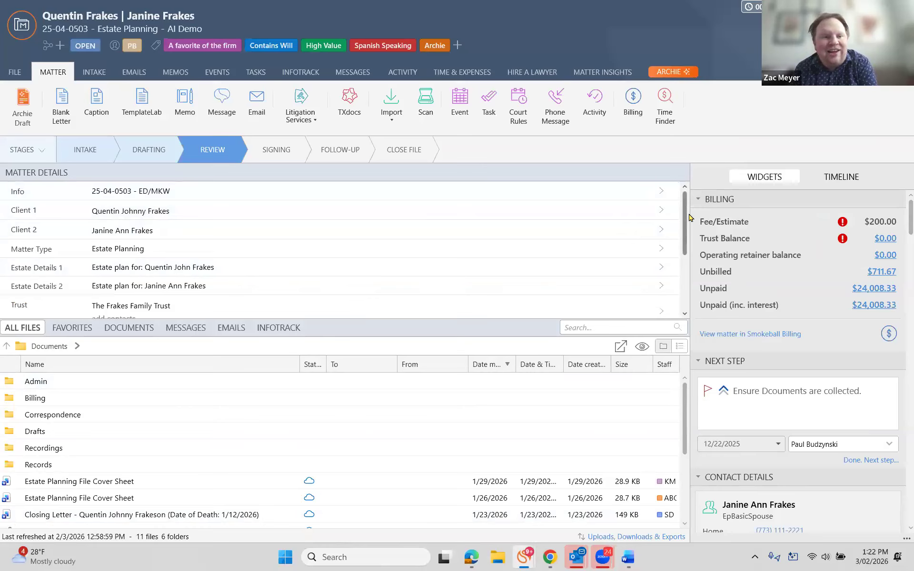
Review the estate planning matter's details and the list of details that can be shown or hidden, and close the settings
{"action": "scroll", "coordinate": [688, 228], "scroll_direction": "down", "scroll_amount": 5}
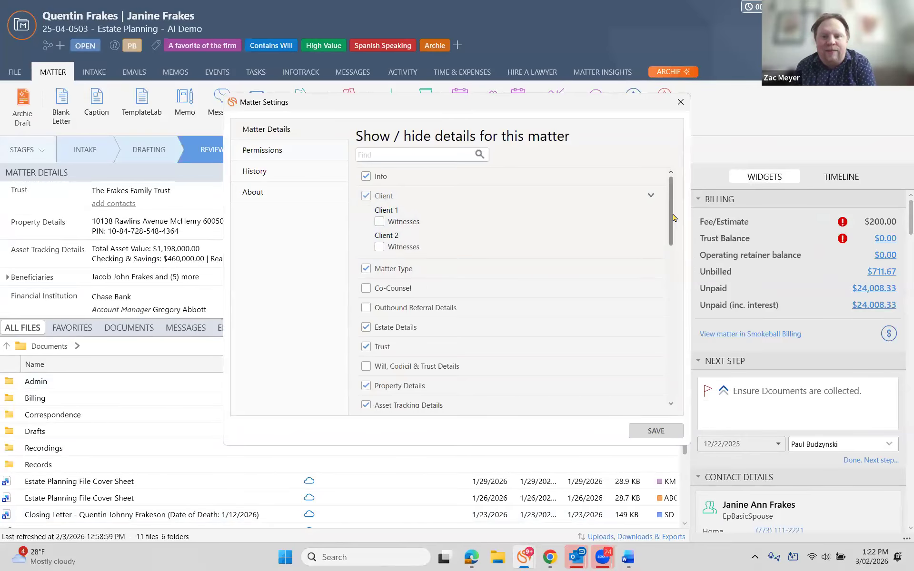
{"action": "left_click_drag", "start_coordinate": [671, 220], "coordinate": [657, 425]}
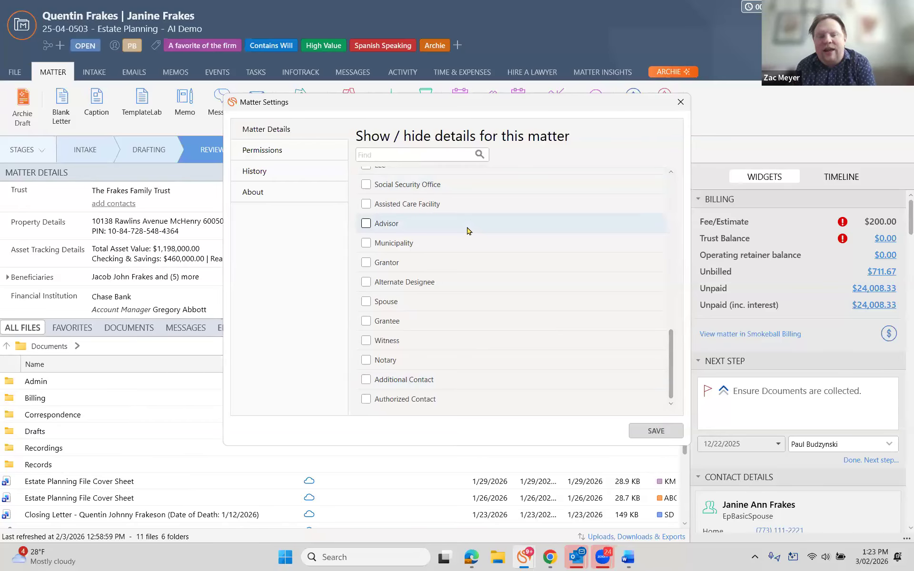
{"action": "left_click_drag", "start_coordinate": [672, 392], "coordinate": [672, 330]}
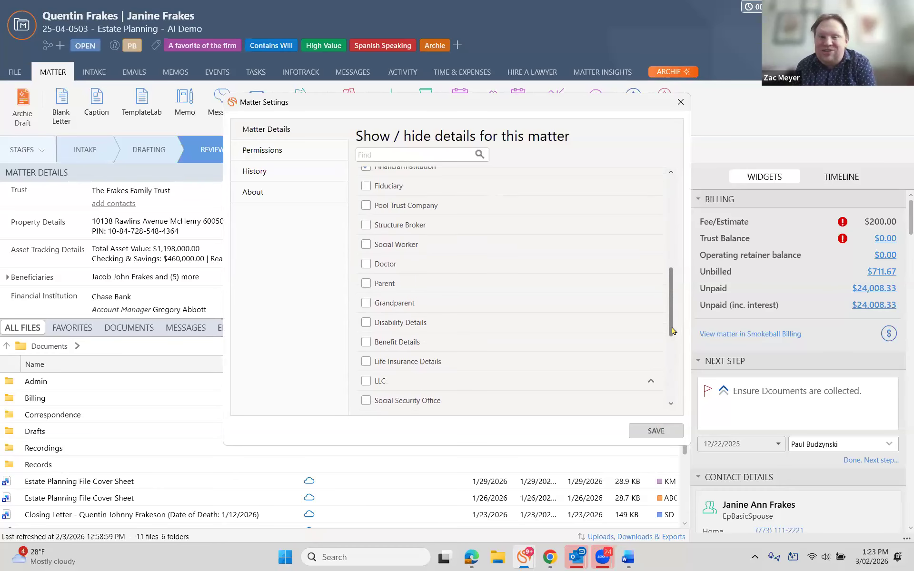
{"action": "left_click", "coordinate": [680, 101]}
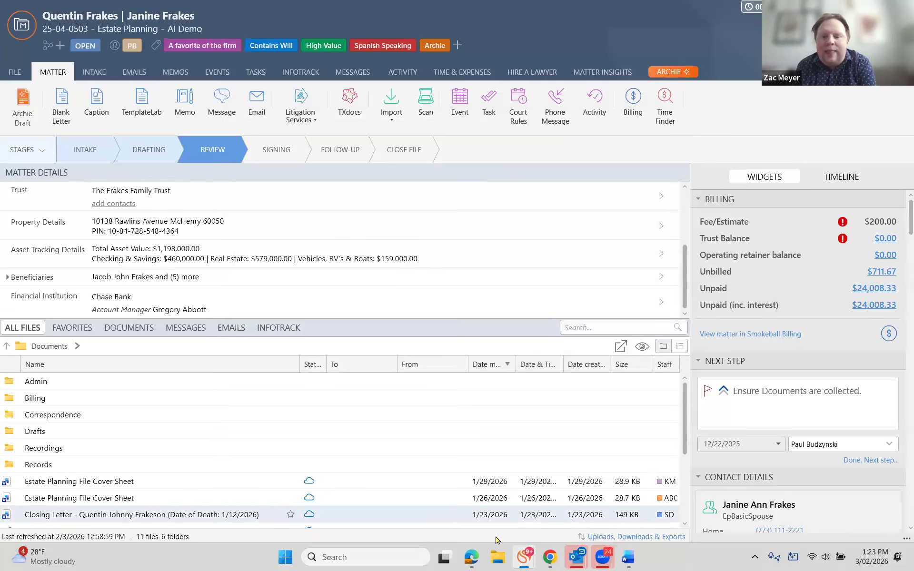
Switch to the Pre Decree divorce matter and create one letter to the petitioner using the Letter letterhead
{"action": "mouse_move", "coordinate": [523, 557]}
{"action": "left_click", "coordinate": [647, 497]}
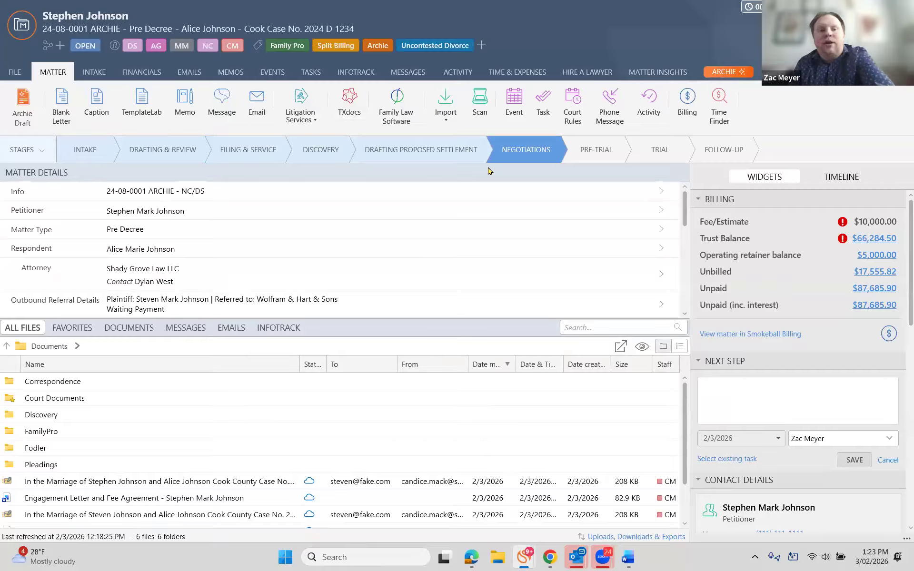
{"action": "left_click", "coordinate": [62, 97]}
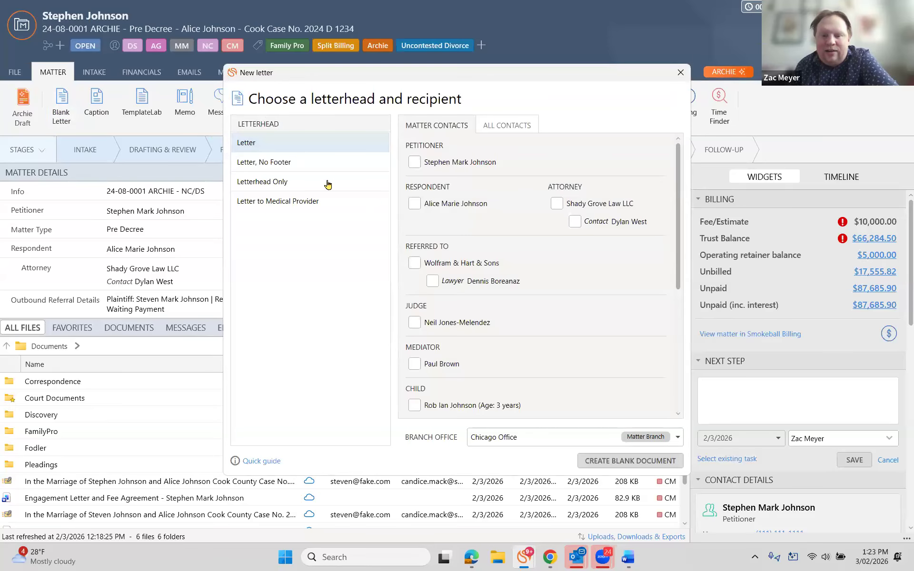
{"action": "mouse_move", "coordinate": [520, 442]}
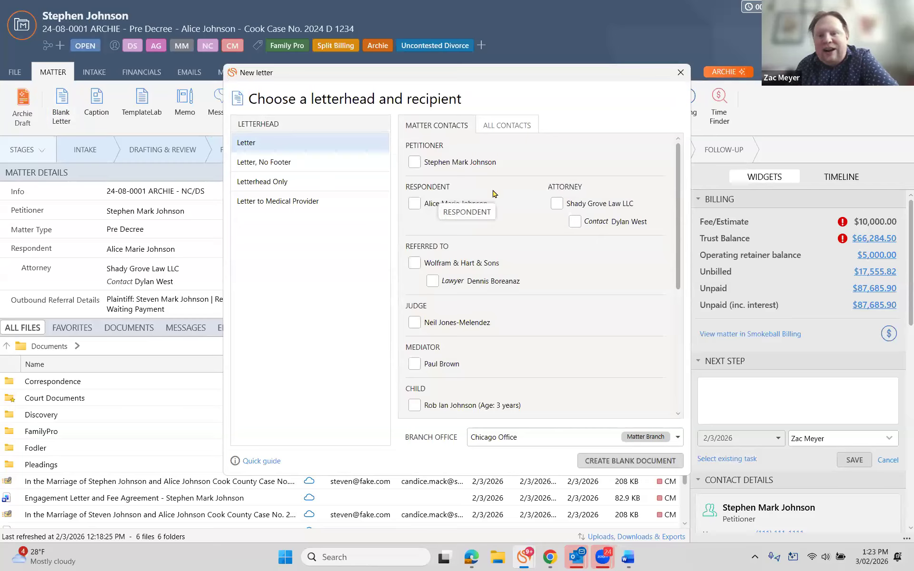
{"action": "left_click", "coordinate": [454, 162]}
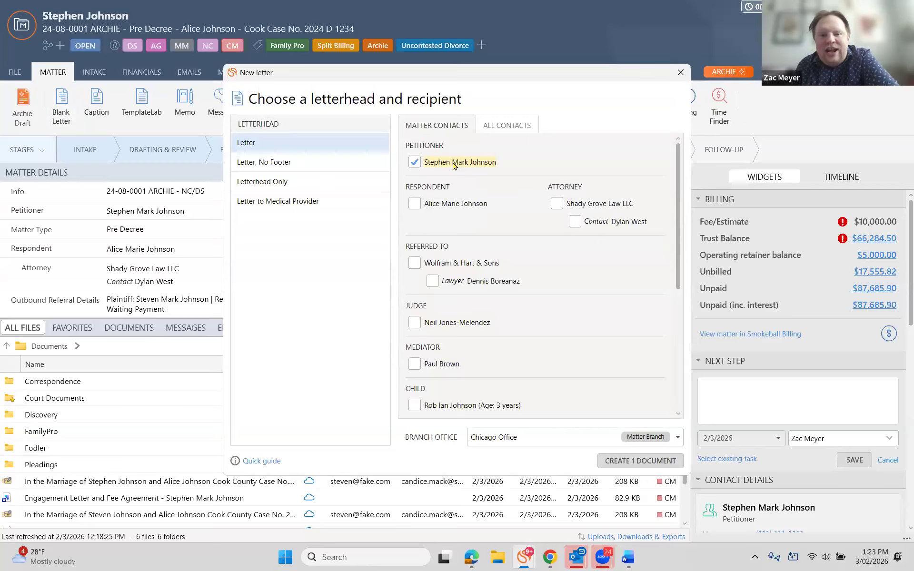
{"action": "left_click", "coordinate": [618, 459]}
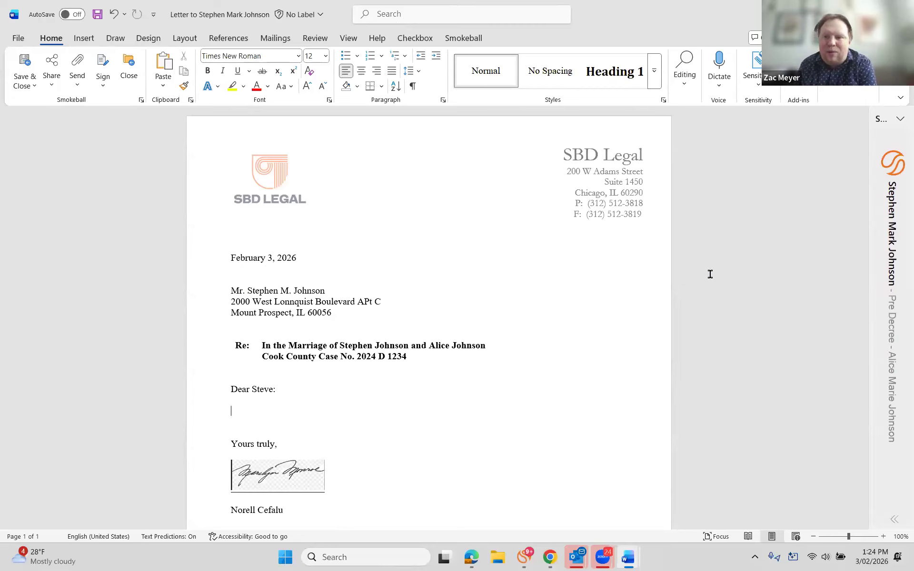
From the letter, update the petitioner's contact with a short first name, title Dr and the Formal letter greeting, and save it
{"action": "left_click", "coordinate": [886, 269]}
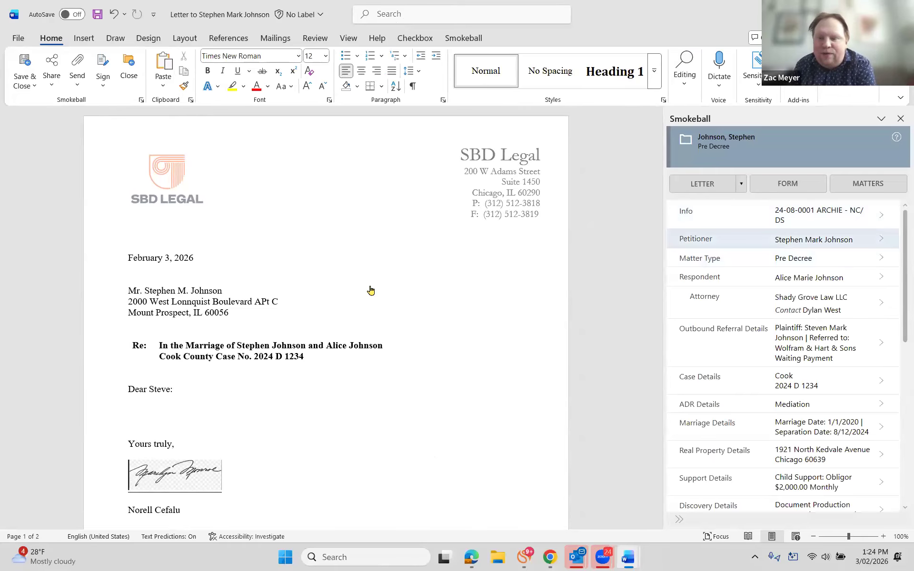
{"action": "left_click", "coordinate": [851, 239]}
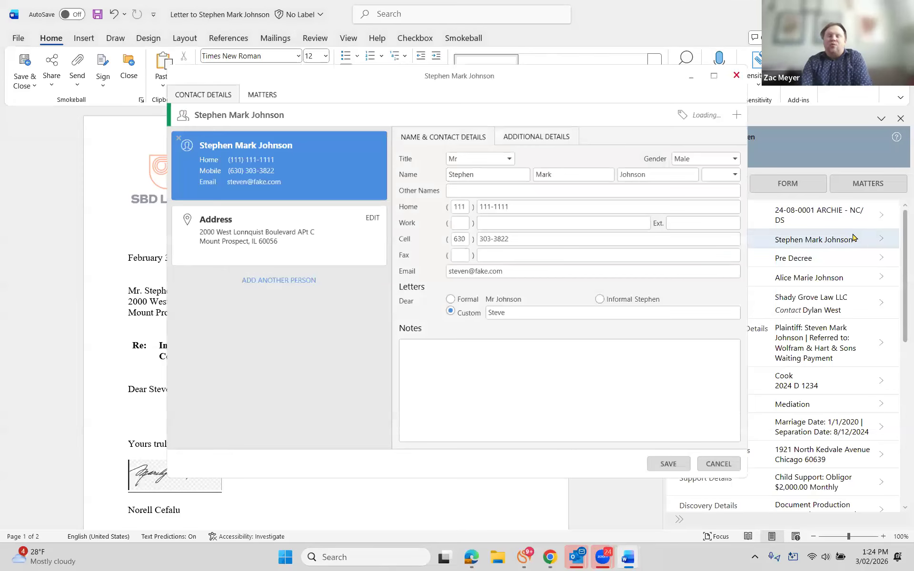
{"action": "double_click", "coordinate": [494, 170]}
{"action": "type", "text": "Steve"}
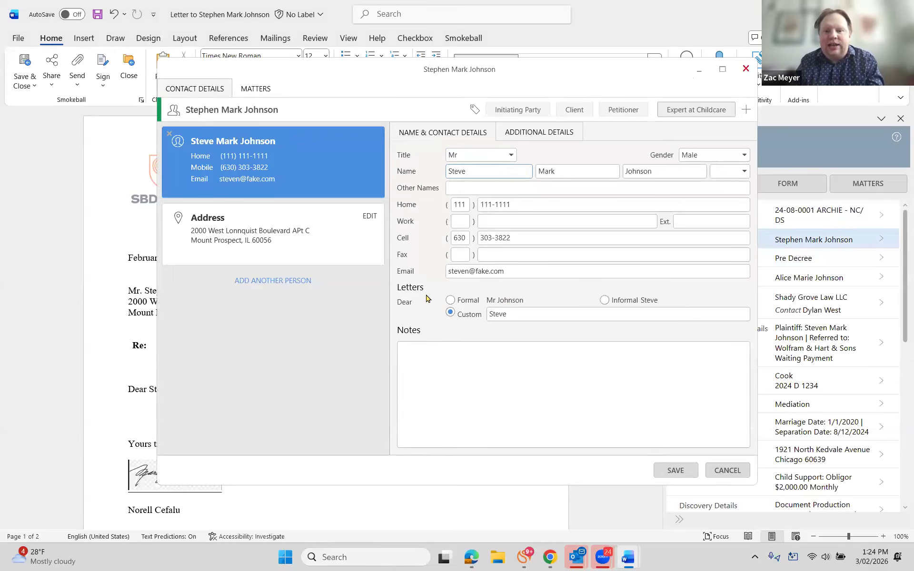
{"action": "left_click", "coordinate": [450, 300]}
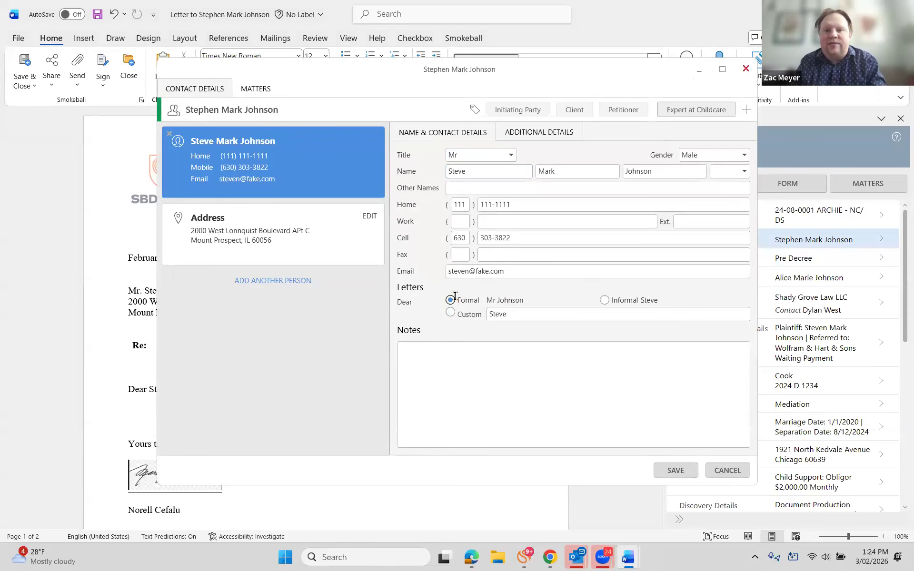
{"action": "left_click", "coordinate": [511, 155]}
{"action": "left_click", "coordinate": [479, 232]}
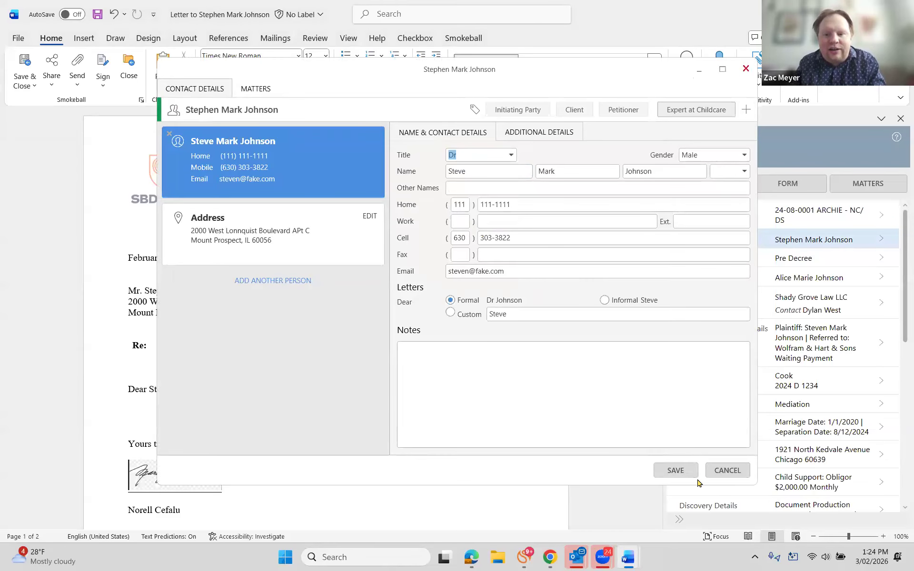
{"action": "left_click", "coordinate": [675, 470]}
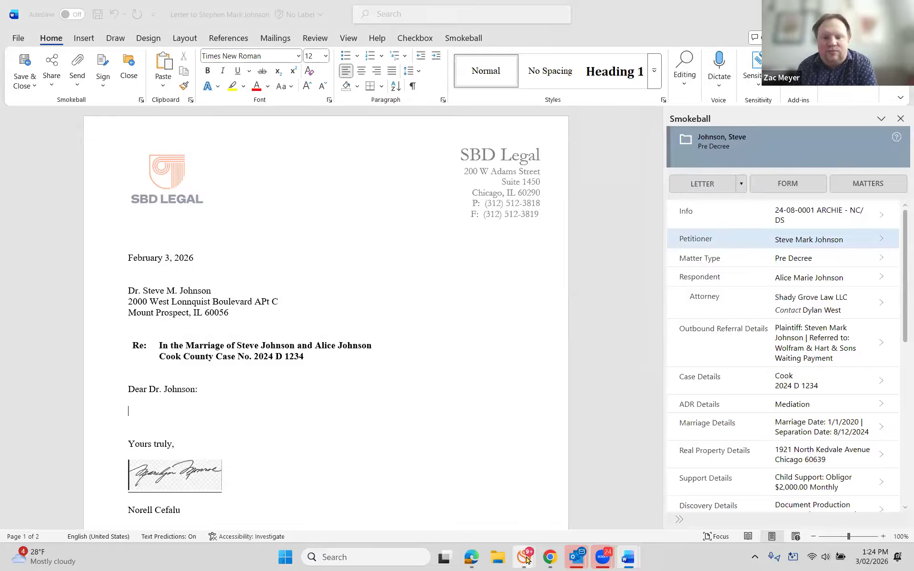
Return to the divorce matter and create a California Case Caption for the California Los Angeles Office, titled "What doc"
{"action": "mouse_move", "coordinate": [627, 557]}
{"action": "left_click", "coordinate": [616, 521]}
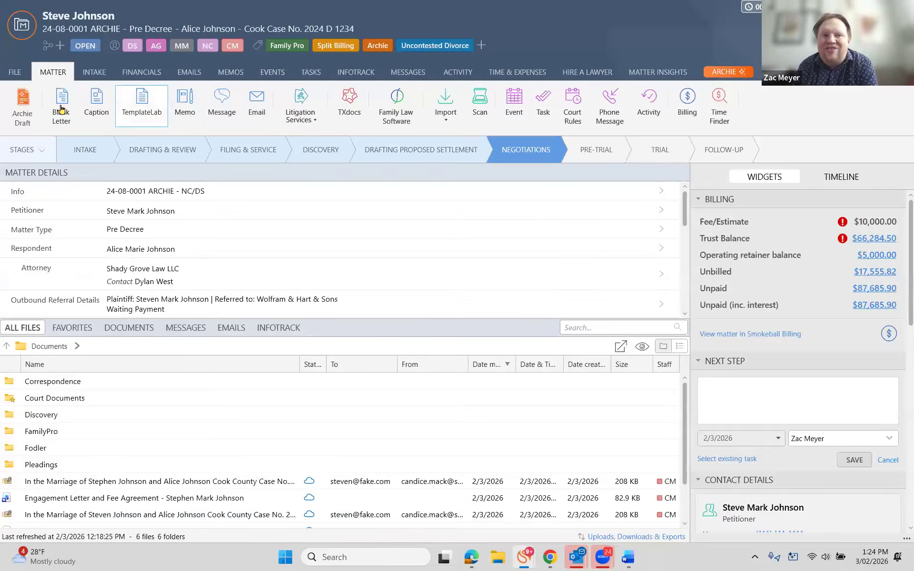
{"action": "left_click", "coordinate": [95, 107]}
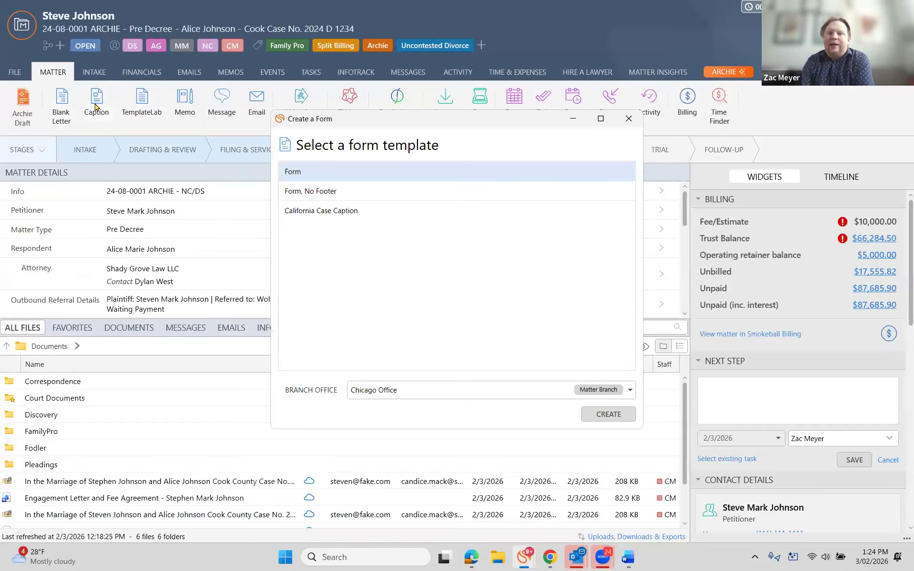
{"action": "left_click", "coordinate": [419, 211]}
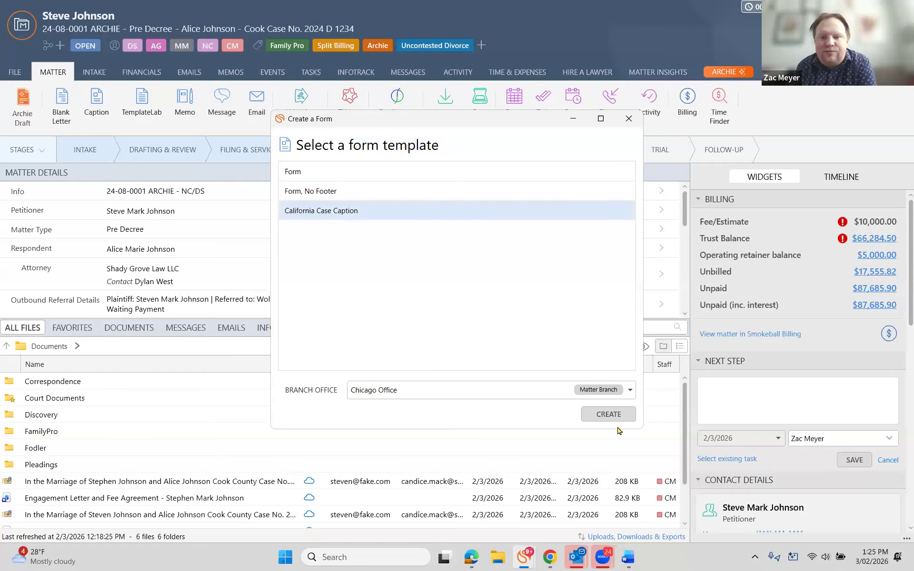
{"action": "left_click", "coordinate": [570, 395]}
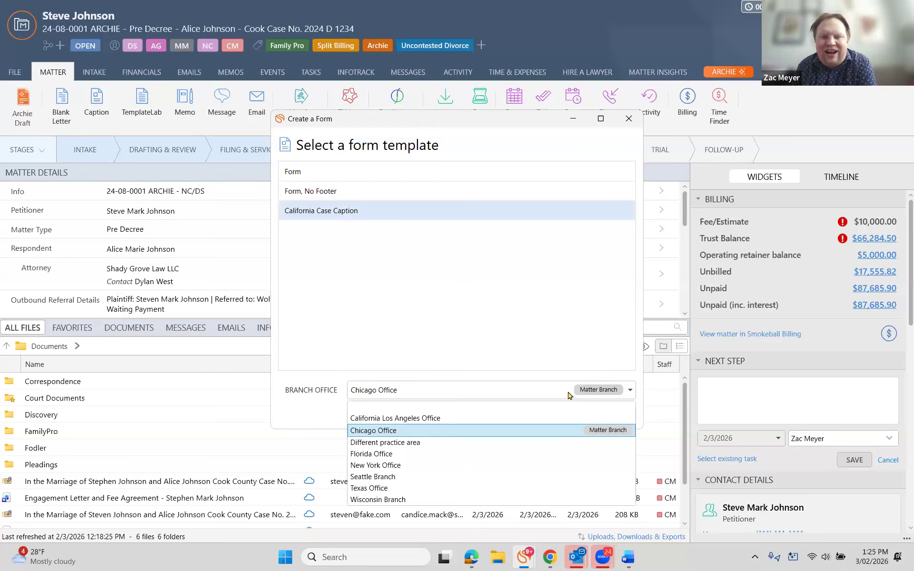
{"action": "left_click", "coordinate": [531, 419]}
{"action": "left_click", "coordinate": [604, 413]}
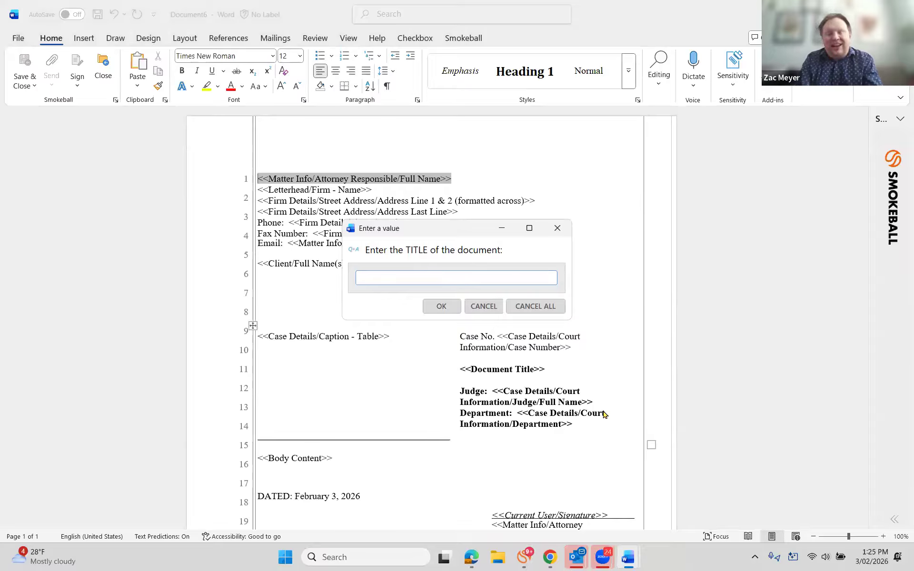
{"action": "type", "text": "What doc"}
{"action": "key", "text": "Return"}
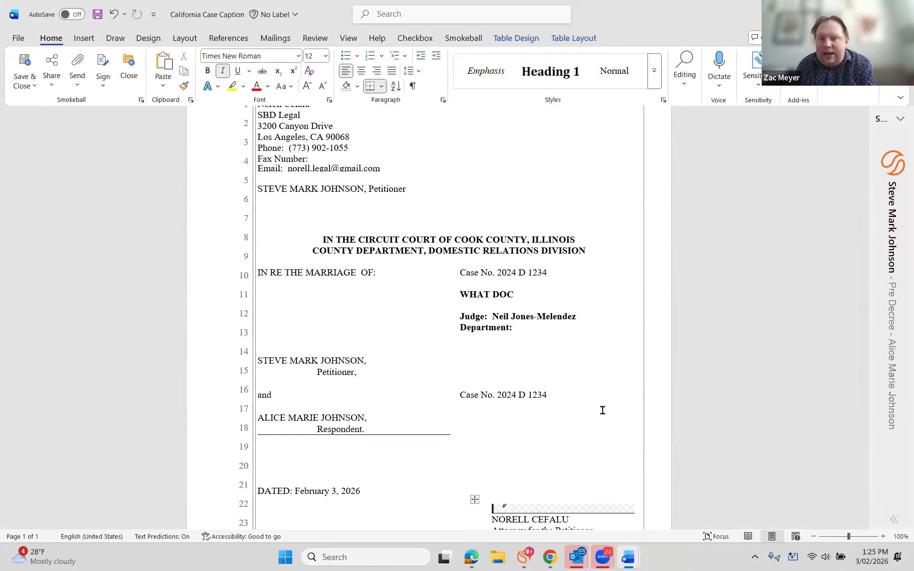
Find form FL-100 in the divorce matter's TemplateLab, view the filled Marriage-Domestic Partnership petition from the California Family forms, and close it
{"action": "left_click", "coordinate": [522, 556]}
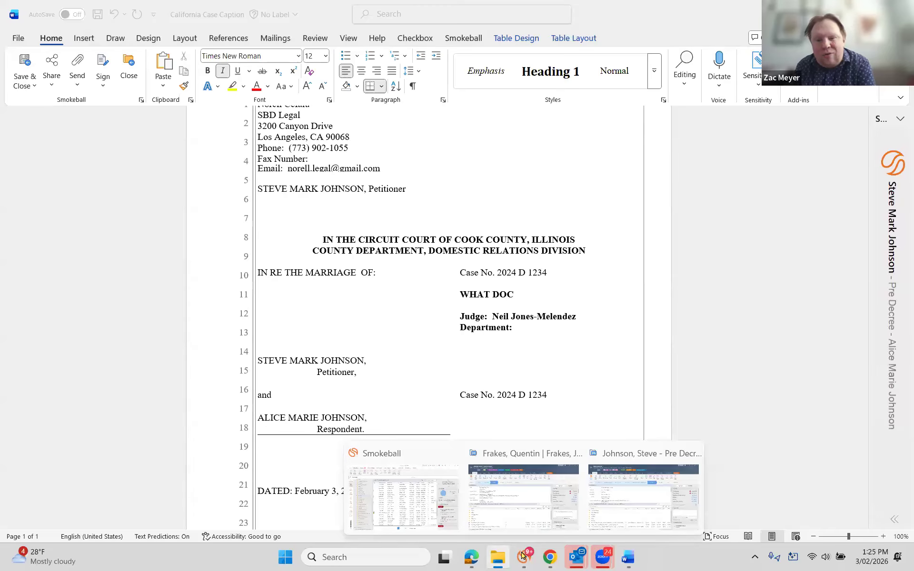
{"action": "left_click", "coordinate": [640, 485]}
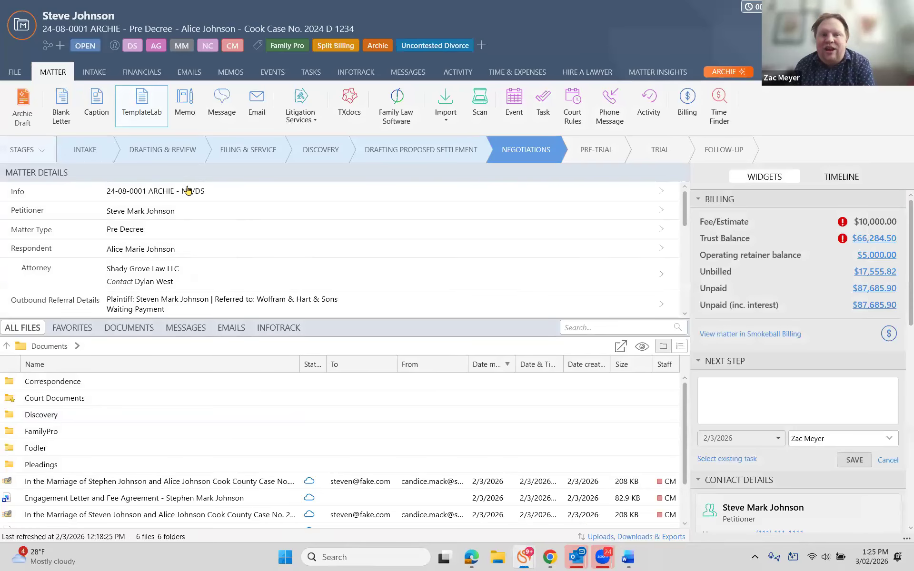
{"action": "left_click", "coordinate": [142, 107]}
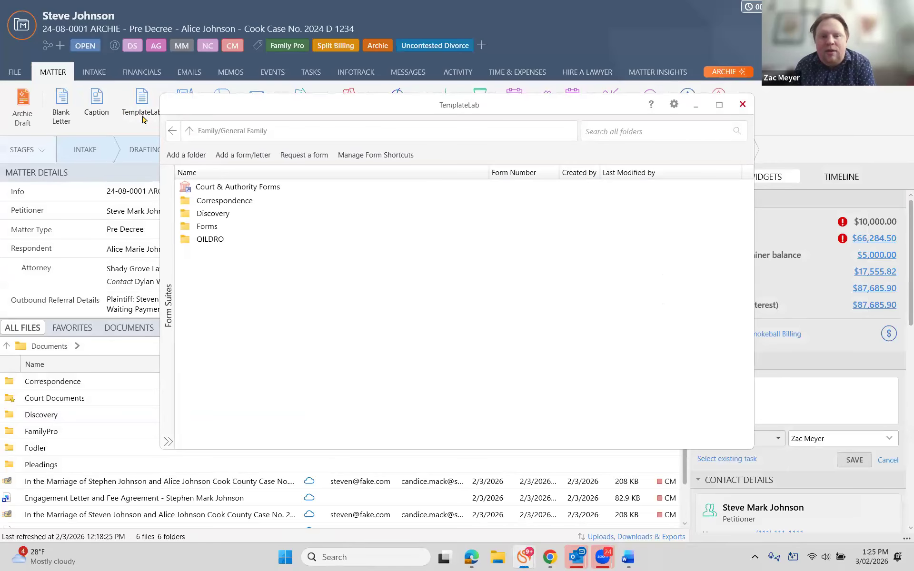
{"action": "left_click", "coordinate": [604, 132]}
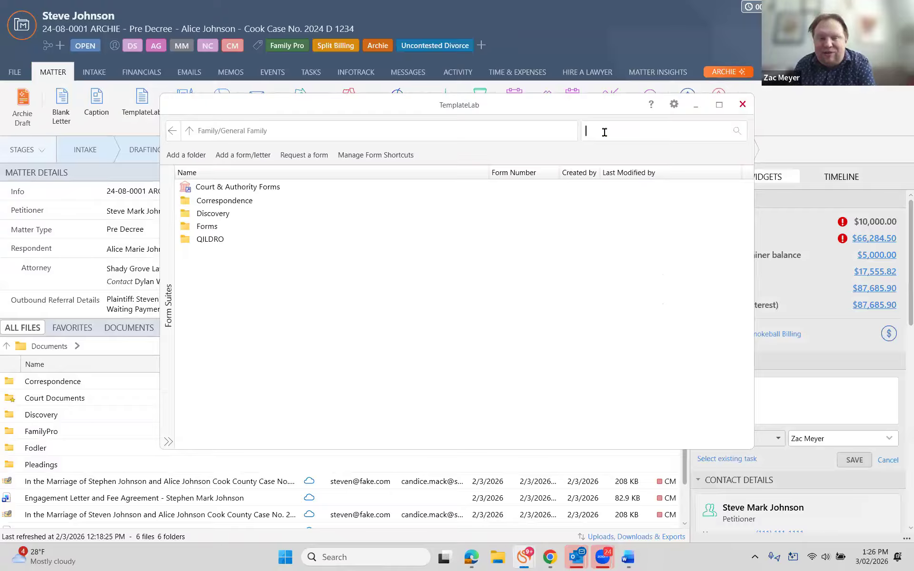
{"action": "type", "text": "FIna"}
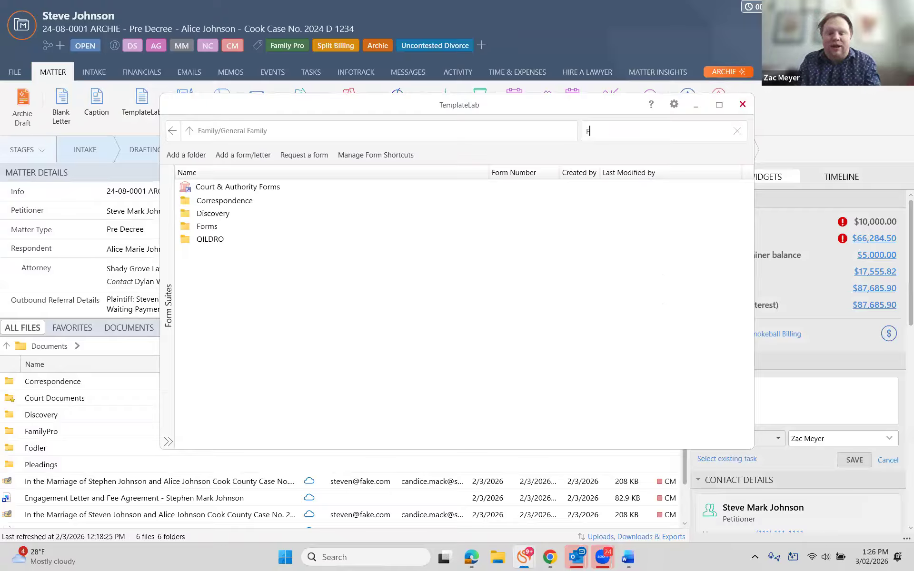
{"action": "key", "text": "BackSpace"}
{"action": "key", "text": "BackSpace"}
{"action": "key", "text": "BackSpace"}
{"action": "type", "text": "L-100"}
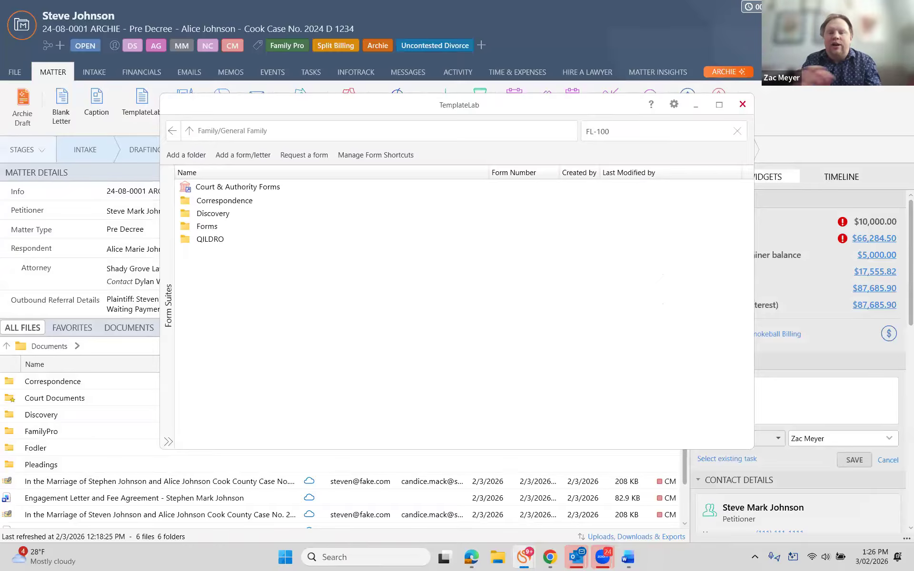
{"action": "key", "text": "Return"}
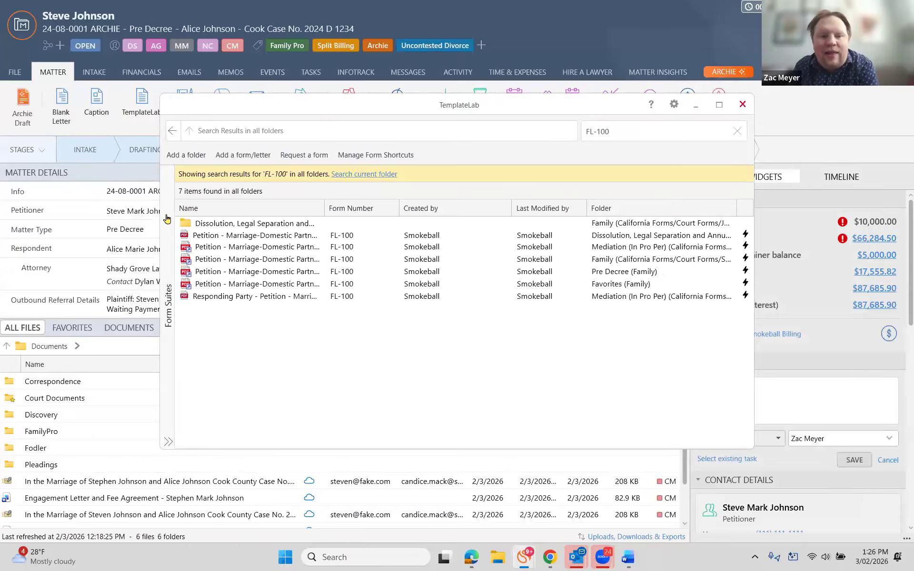
{"action": "double_click", "coordinate": [292, 260]}
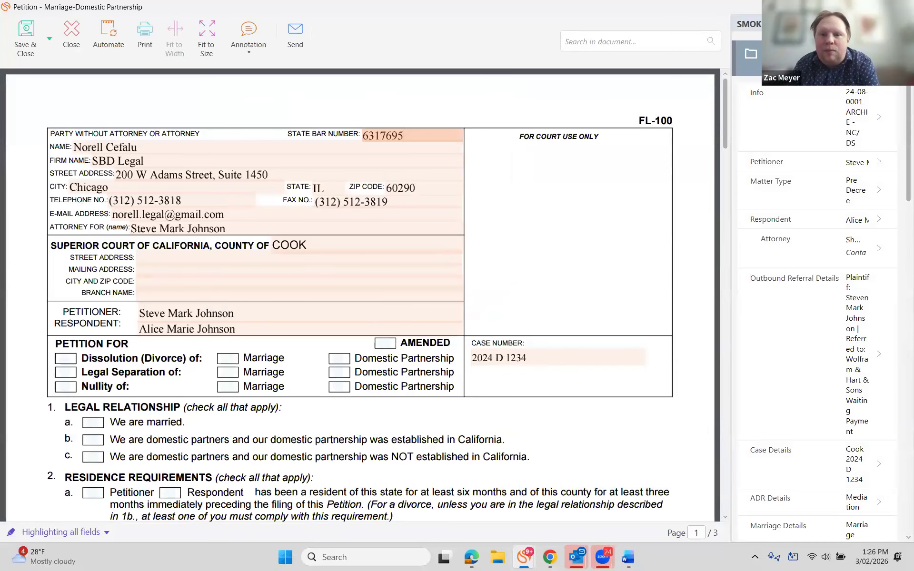
{"action": "left_click", "coordinate": [902, 7]}
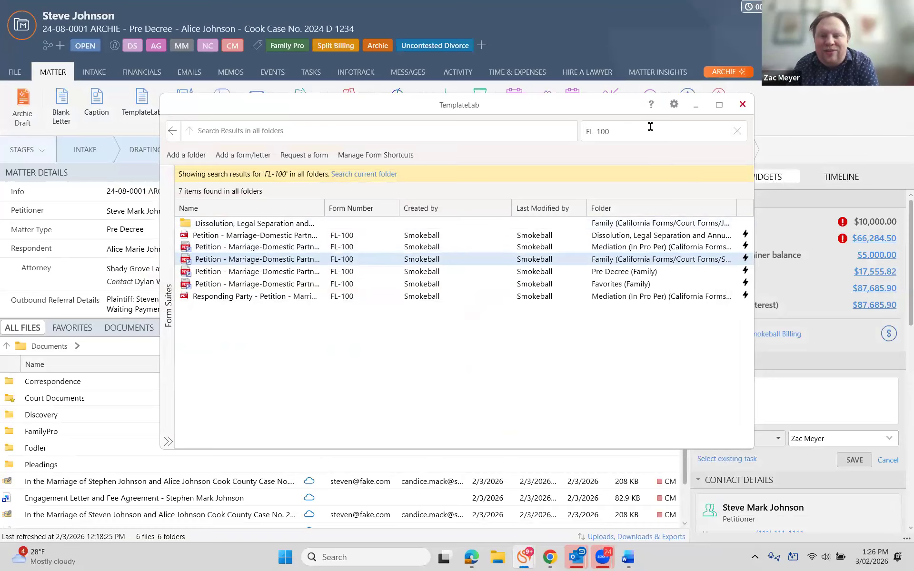
Search all TemplateLab folders for "marital"
{"action": "left_click_drag", "start_coordinate": [645, 131], "coordinate": [552, 136]}
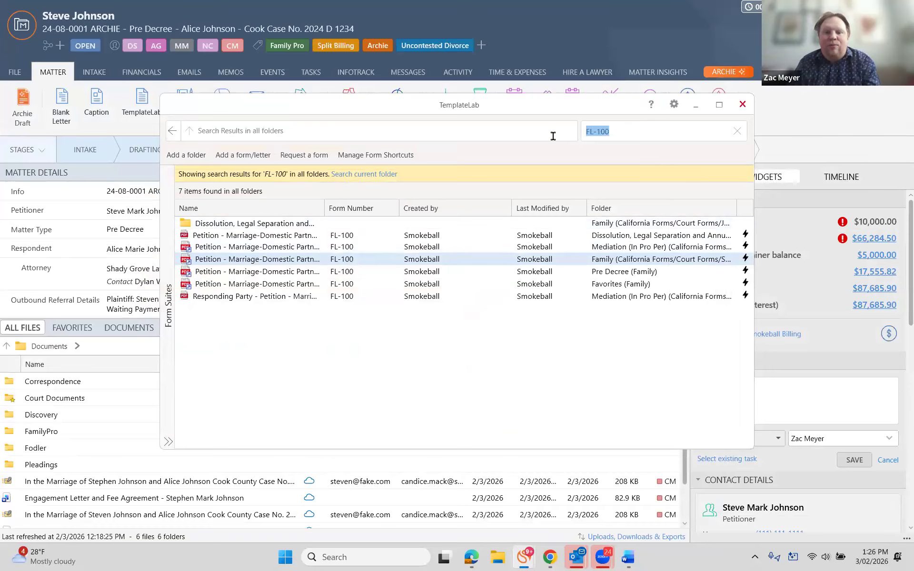
{"action": "type", "text": "marital"}
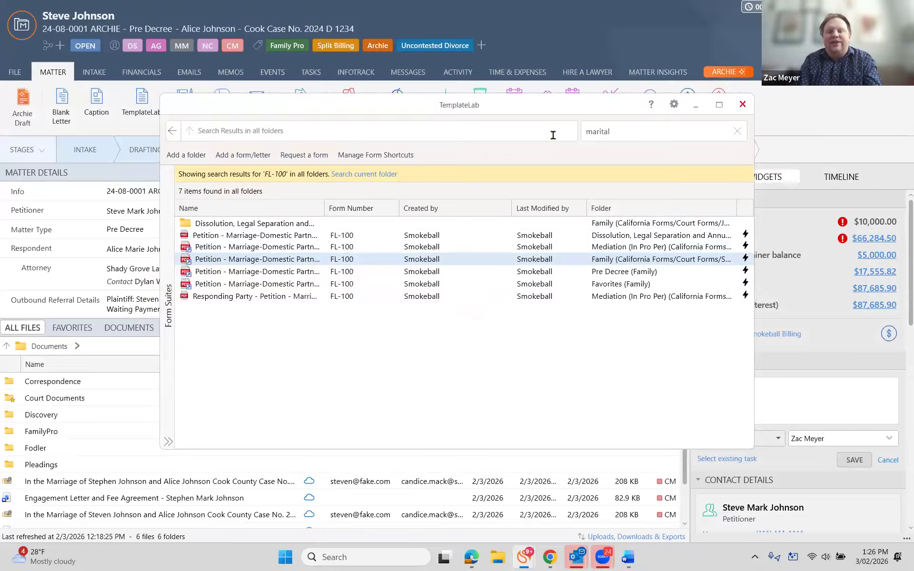
{"action": "key", "text": "Return"}
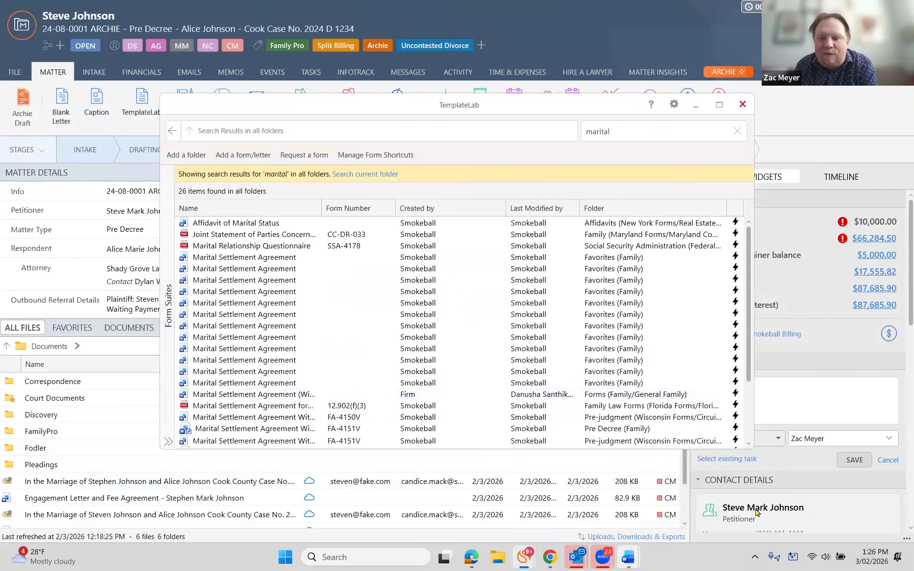
Switch to the Marital Settlement Agreement (With Children) template in Word and examine its merge fields from the start of the document
{"action": "mouse_move", "coordinate": [627, 557]}
{"action": "left_click", "coordinate": [556, 504]}
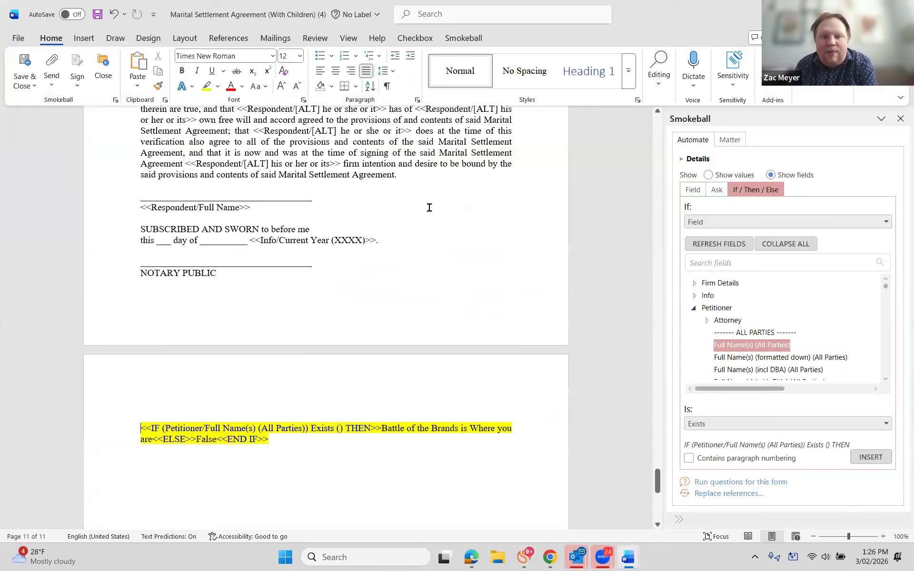
{"action": "left_click_drag", "start_coordinate": [657, 476], "coordinate": [655, 124]}
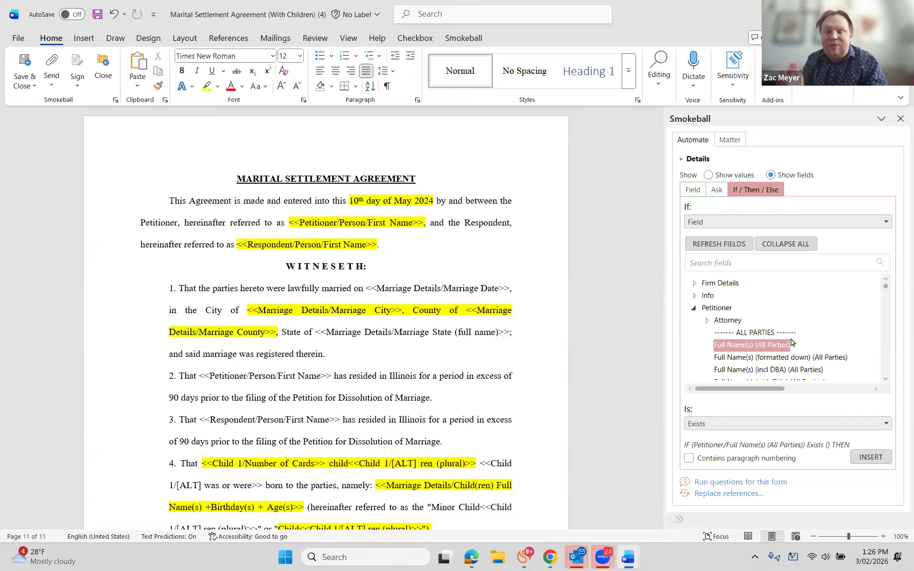
Examine the Petitioner's All Parties fields available for an If / Then / Else condition
{"action": "left_click", "coordinate": [886, 379]}
{"action": "left_click", "coordinate": [886, 380]}
{"action": "left_click", "coordinate": [886, 380]}
{"action": "left_click", "coordinate": [886, 380]}
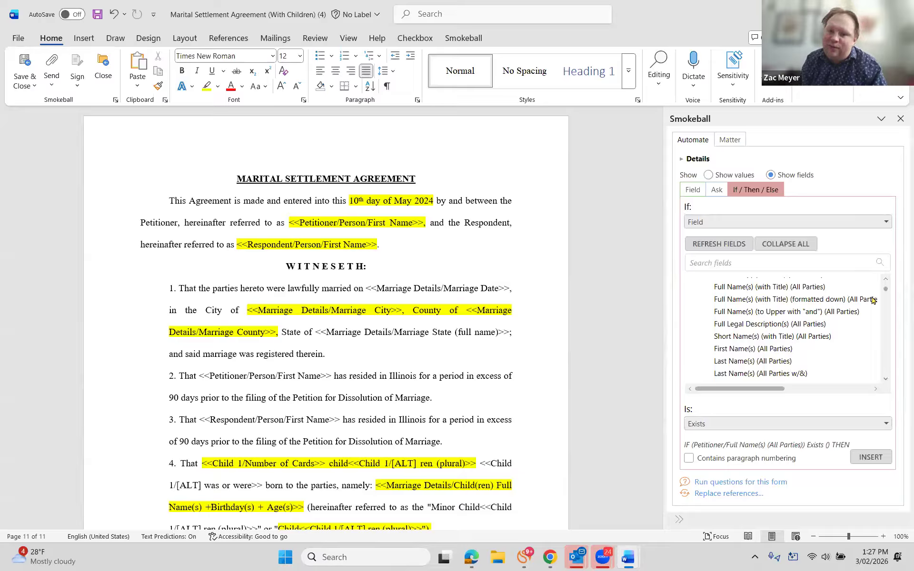
{"action": "left_click", "coordinate": [885, 280]}
{"action": "left_click", "coordinate": [886, 281]}
{"action": "left_click", "coordinate": [885, 282]}
{"action": "left_click", "coordinate": [885, 281]}
{"action": "left_click", "coordinate": [886, 281]}
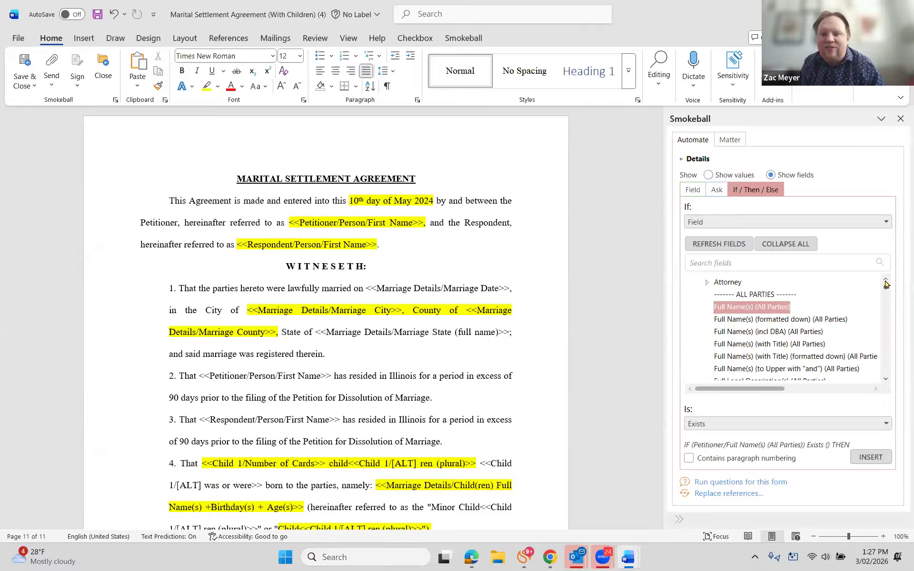
{"action": "left_click", "coordinate": [885, 379]}
{"action": "scroll", "coordinate": [884, 381], "scroll_direction": "down", "scroll_amount": 3}
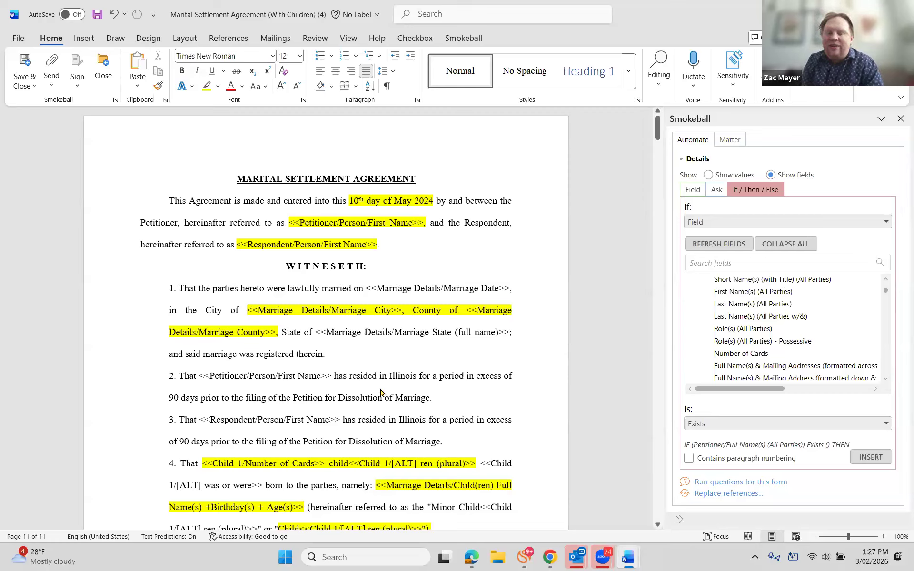
Show the agreement's merged values, answering True to the parties owning a property and Aunt for who the children want to live with
{"action": "left_click", "coordinate": [708, 175]}
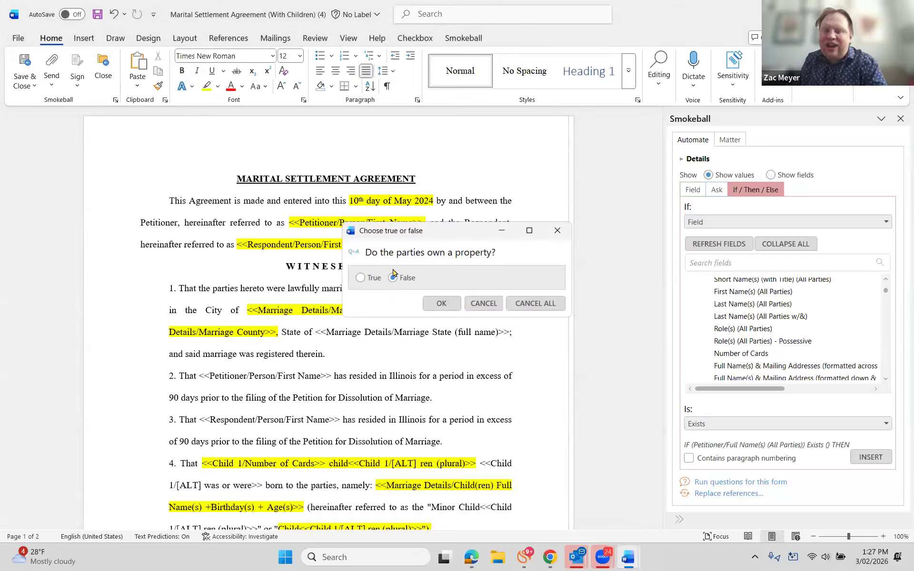
{"action": "left_click", "coordinate": [360, 278]}
{"action": "left_click", "coordinate": [448, 304]}
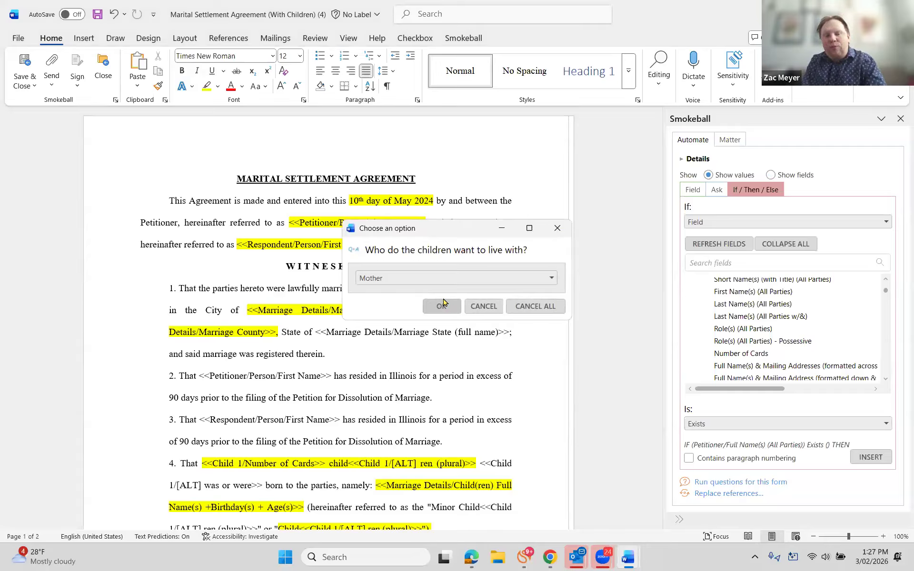
{"action": "left_click", "coordinate": [434, 282]}
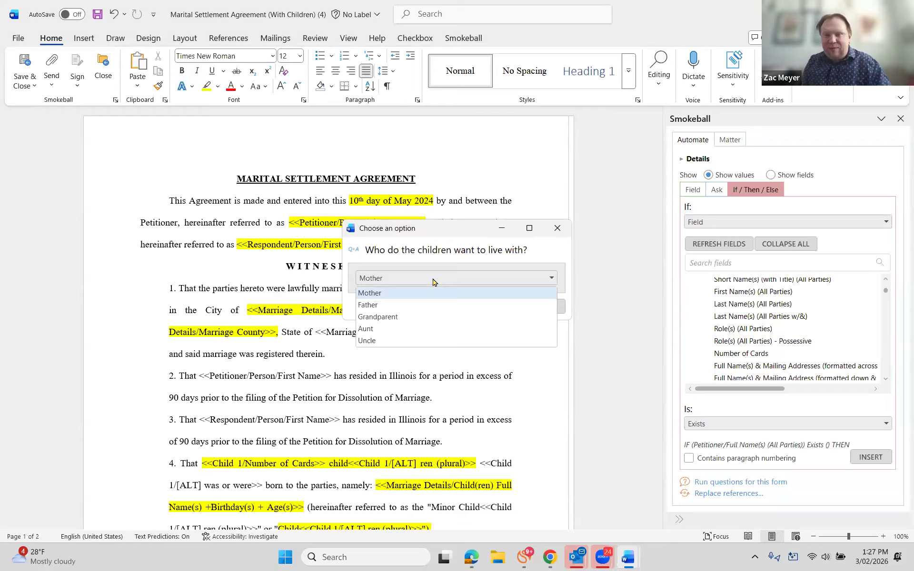
{"action": "left_click", "coordinate": [410, 329]}
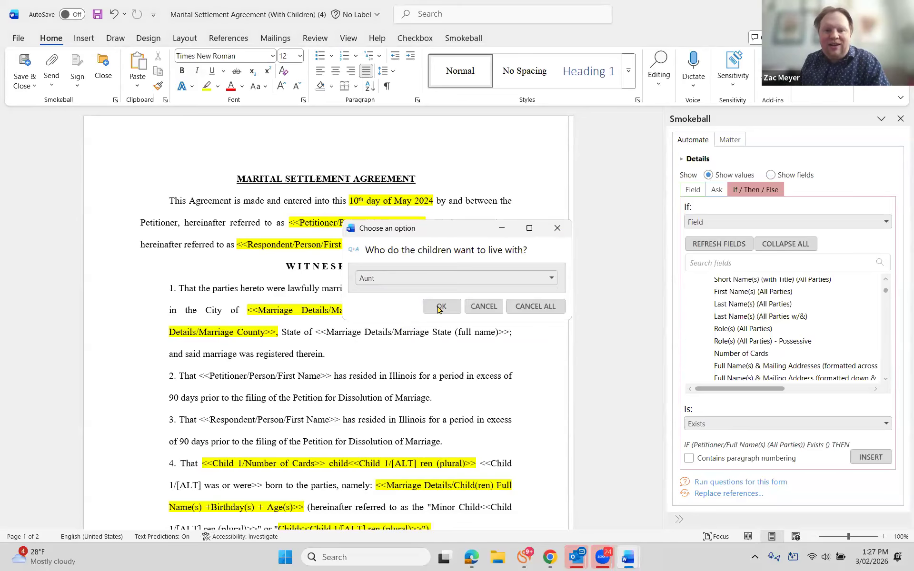
{"action": "left_click", "coordinate": [439, 307]}
Answer the remaining questions with 150000, a date for the pensions IRA 401ks, and A Discover Card for the credit card debt transfer
{"action": "type", "text": "150000"}
{"action": "left_click", "coordinate": [439, 307]}
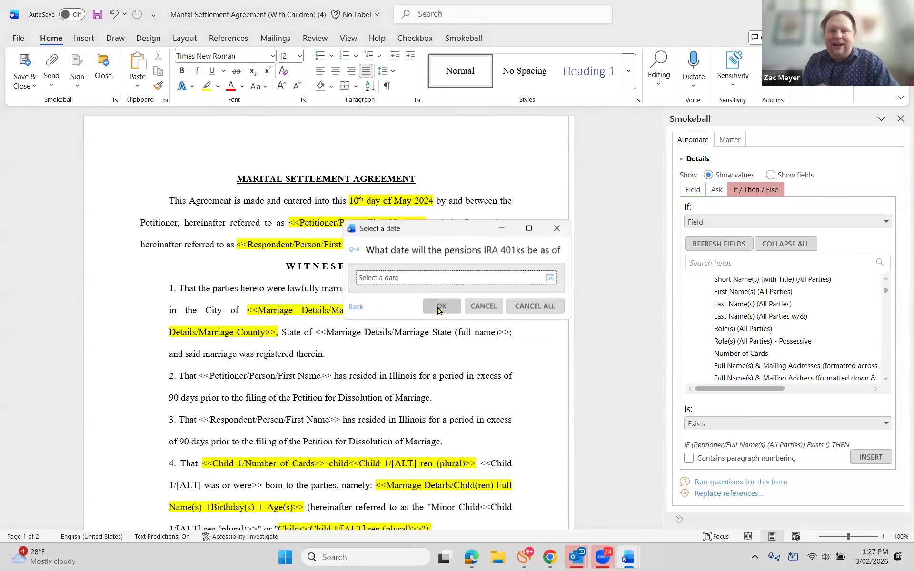
{"action": "left_click", "coordinate": [436, 277]}
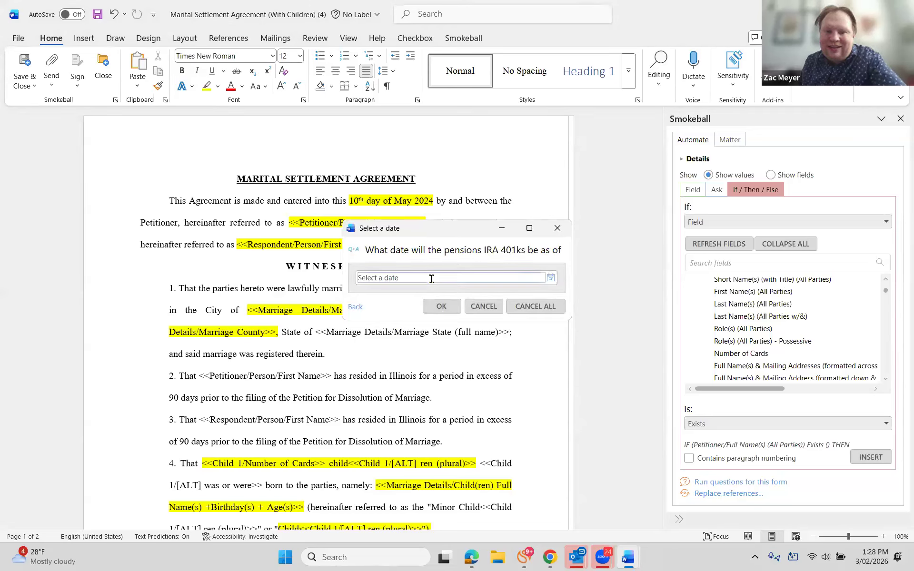
{"action": "left_click", "coordinate": [432, 280]}
{"action": "left_click", "coordinate": [454, 350]}
{"action": "left_click", "coordinate": [432, 305]}
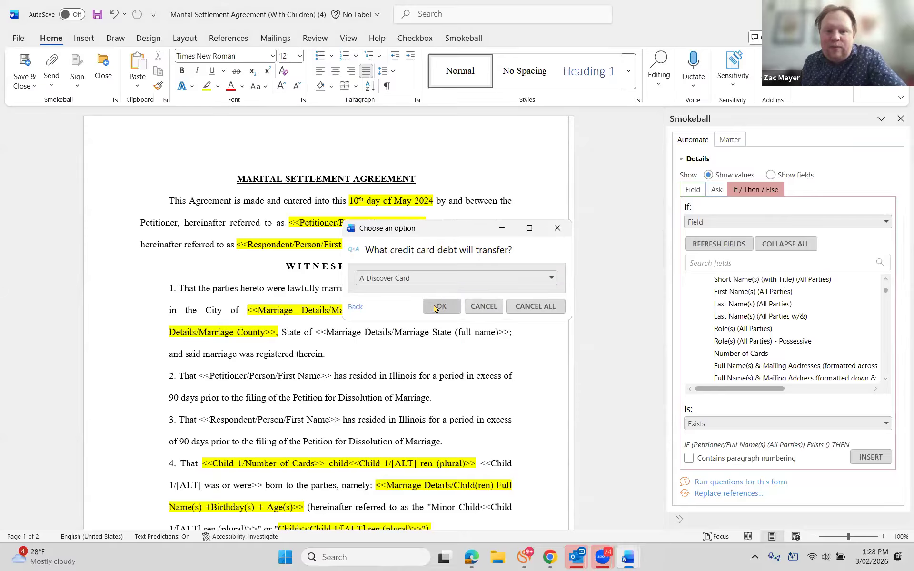
{"action": "left_click", "coordinate": [442, 305]}
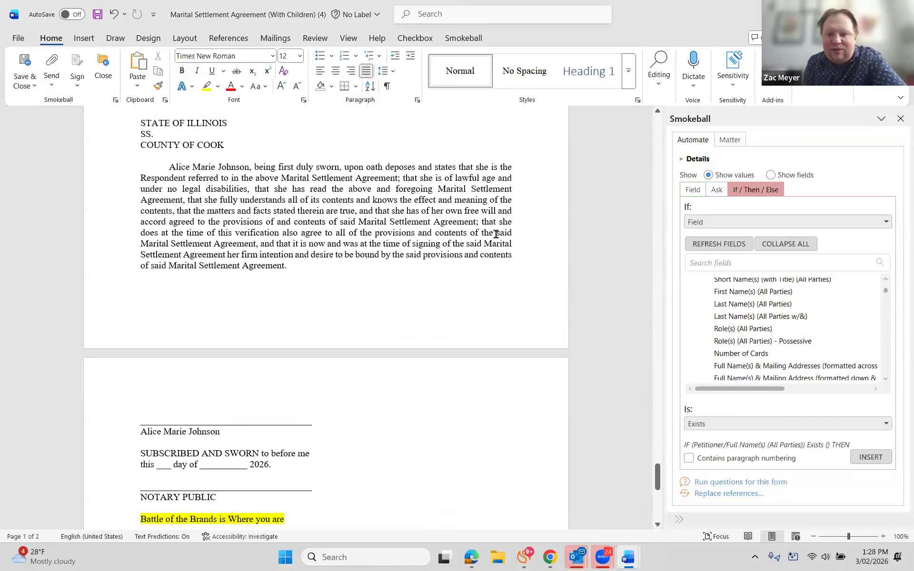
Review the merged agreement from its beginning and compare the closing "Battle of the Brands" condition as fields and as values
{"action": "left_click_drag", "start_coordinate": [657, 475], "coordinate": [658, 102]}
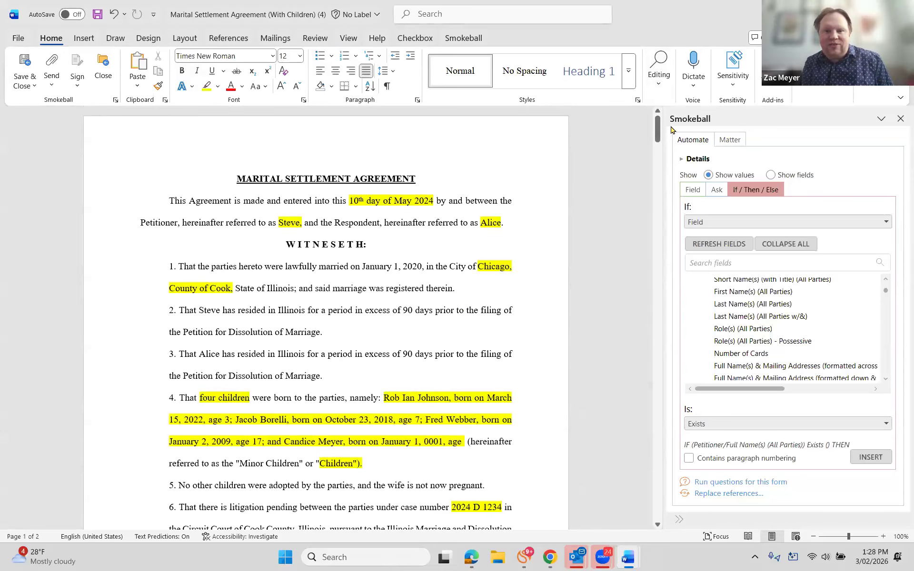
{"action": "left_click_drag", "start_coordinate": [658, 135], "coordinate": [627, 494]}
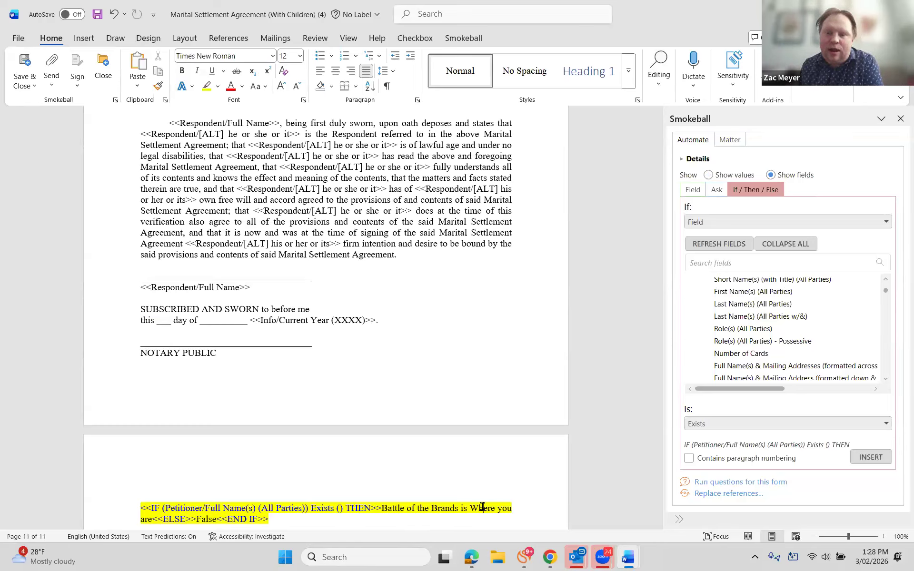
{"action": "left_click", "coordinate": [709, 174]}
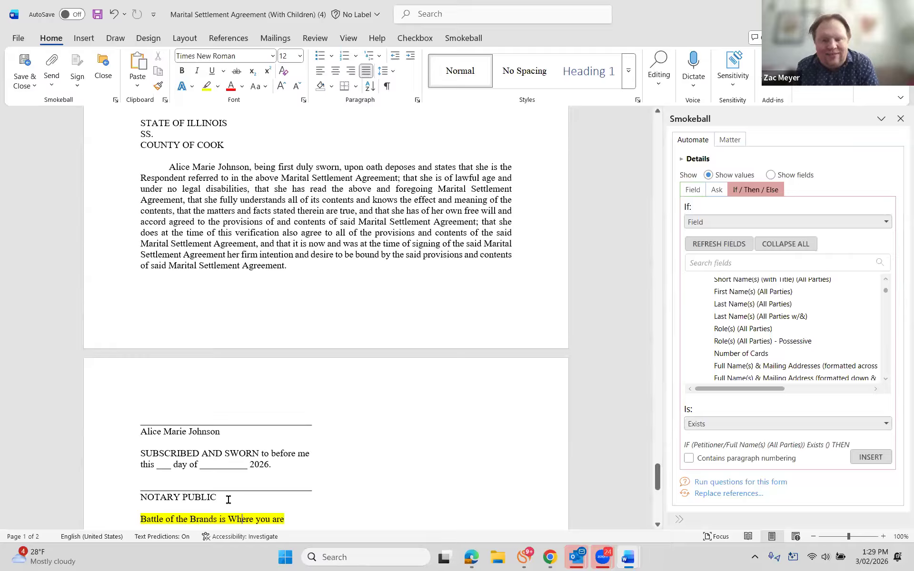
Switch to the divorce matter in Smokeball and start a new task named "Draft this doc"
{"action": "mouse_move", "coordinate": [523, 557]}
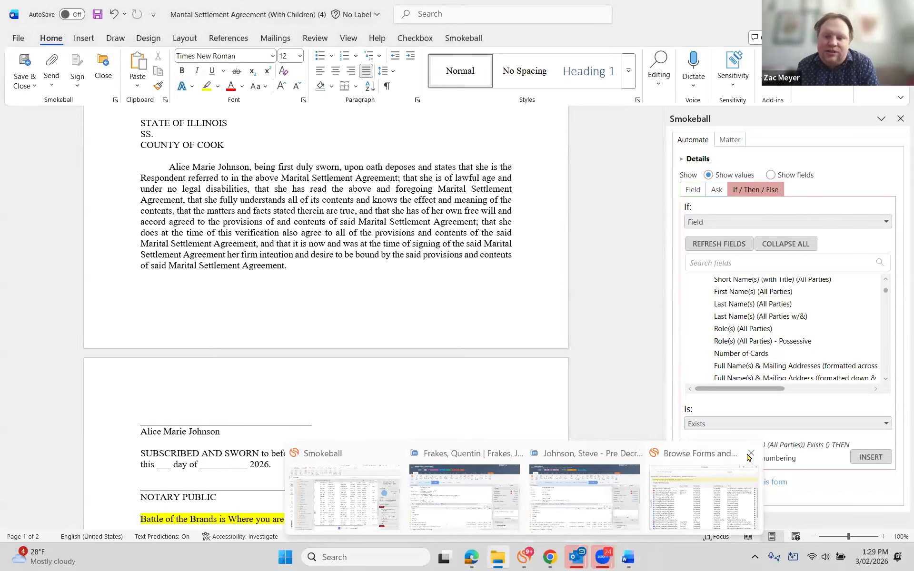
{"action": "left_click", "coordinate": [595, 482]}
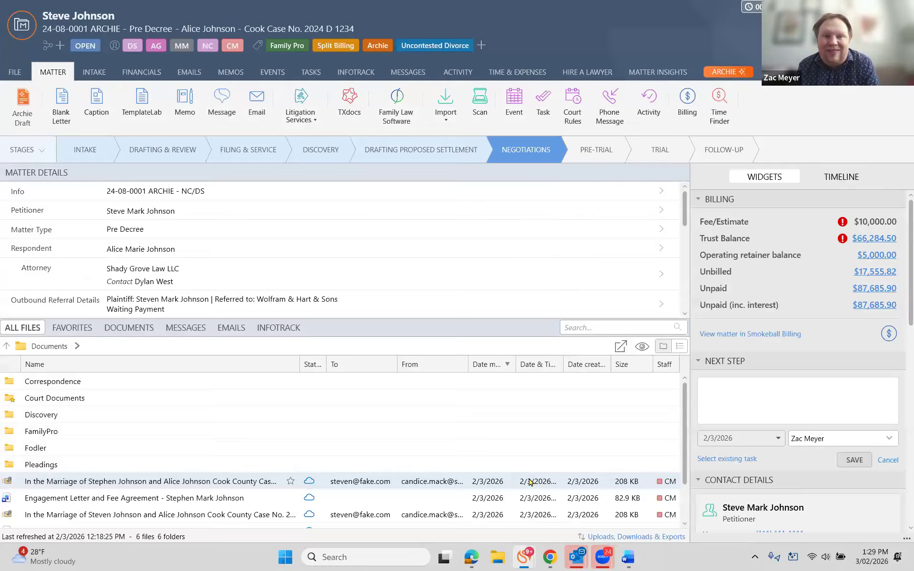
{"action": "left_click", "coordinate": [310, 75]}
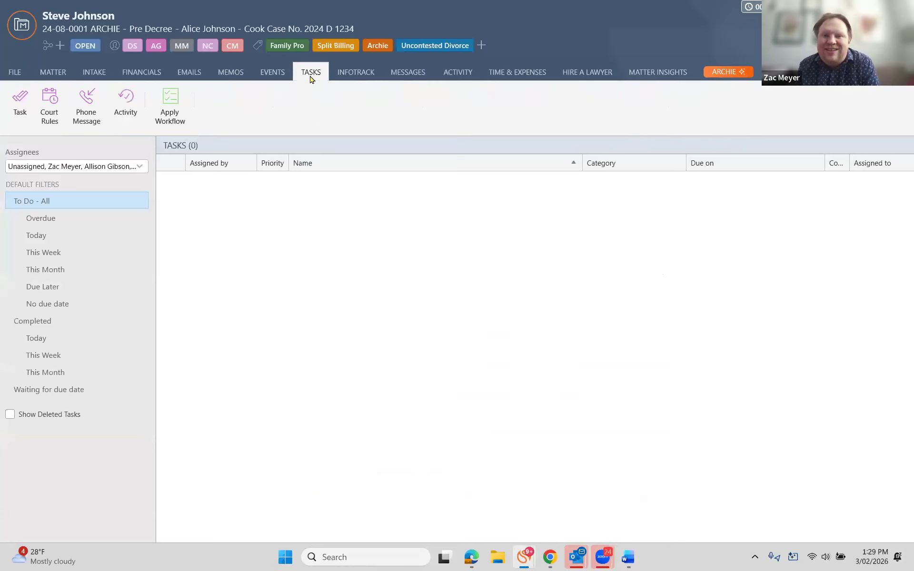
{"action": "left_click", "coordinate": [12, 115]}
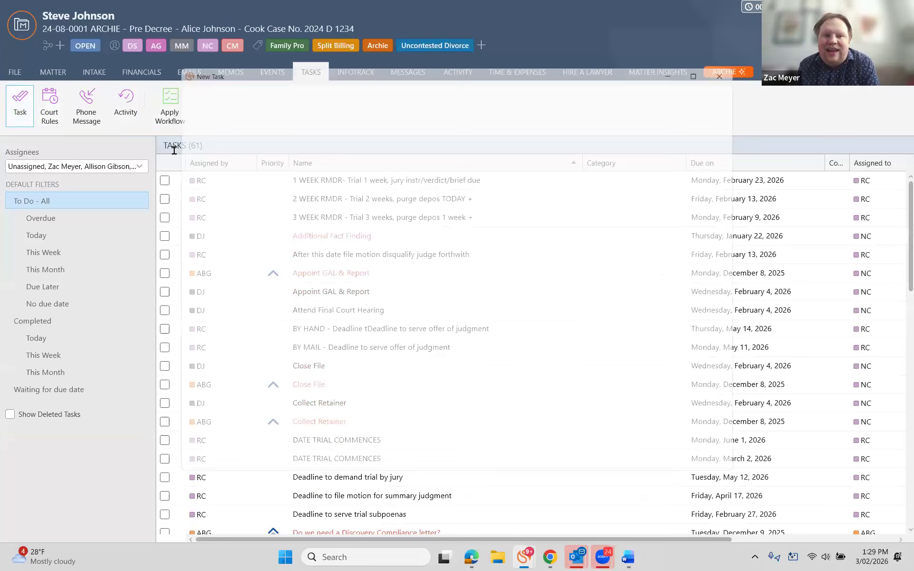
{"action": "type", "text": "Draft this doc"}
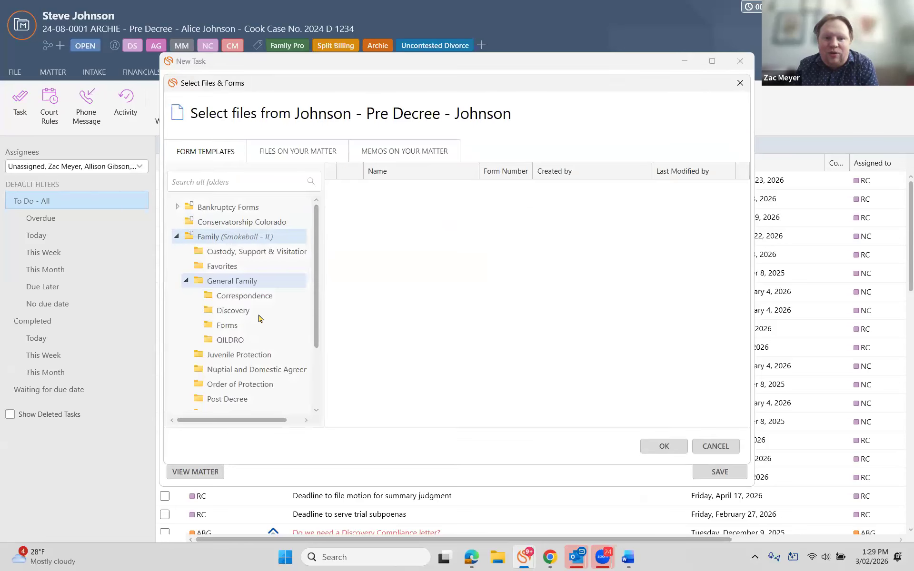
Link the Appearance template from the General Family Forms folder to the new task and save the task
{"action": "left_click", "coordinate": [245, 326]}
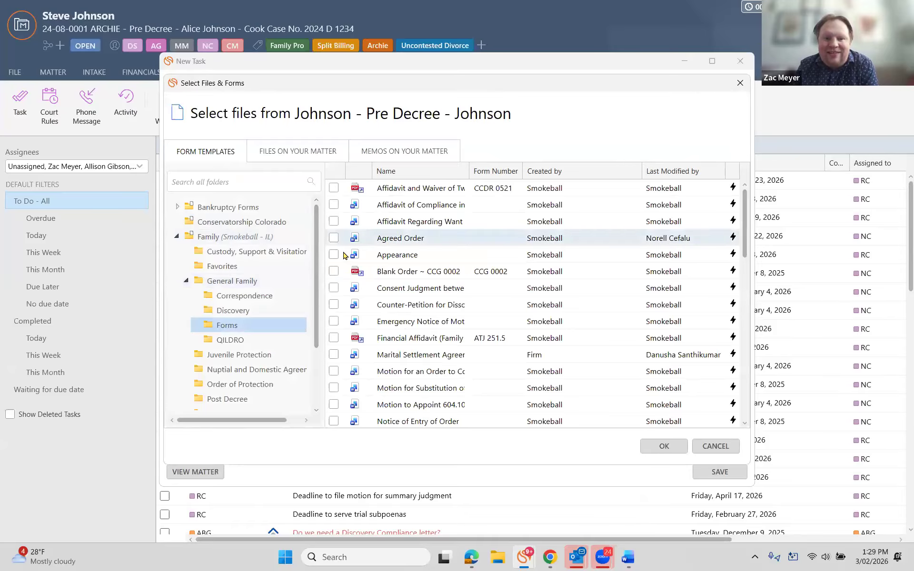
{"action": "left_click", "coordinate": [334, 254]}
{"action": "left_click", "coordinate": [662, 446]}
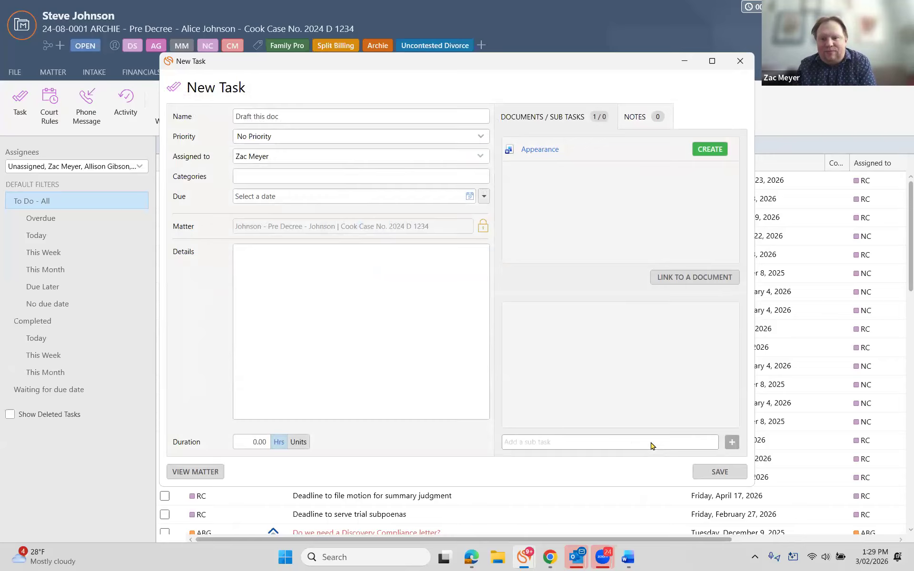
{"action": "left_click", "coordinate": [709, 473]}
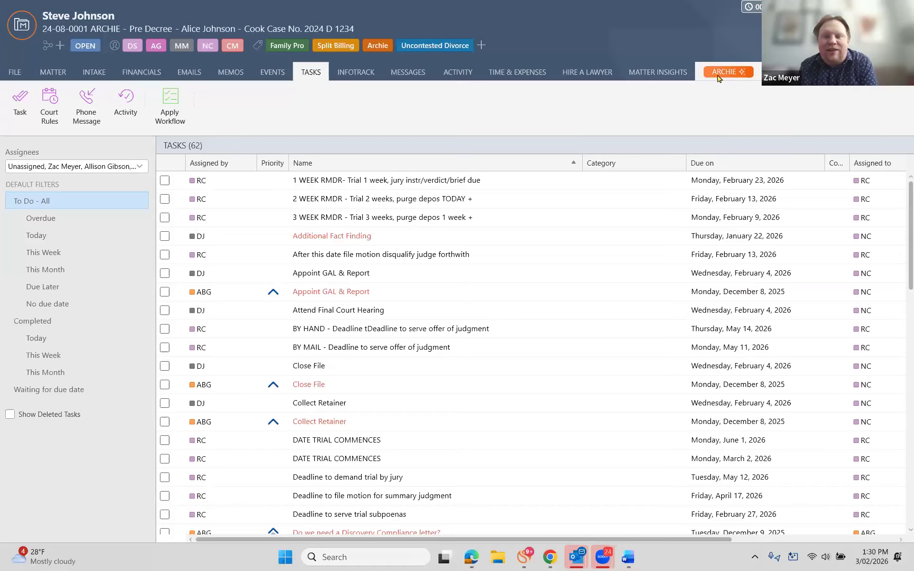
Ask Archie in the divorce matter "How many kids are there"
{"action": "left_click", "coordinate": [723, 72]}
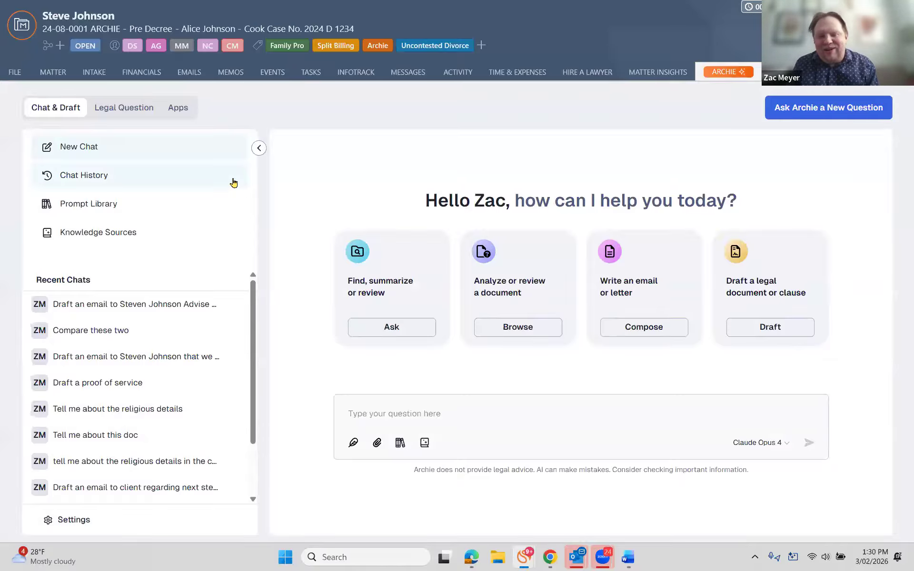
{"action": "left_click", "coordinate": [454, 409]}
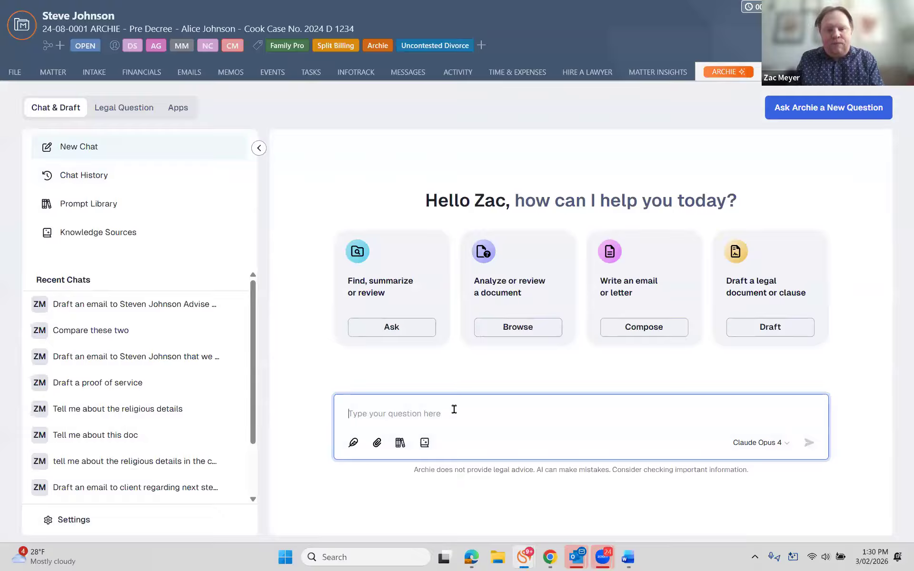
{"action": "type", "text": "How many kids"}
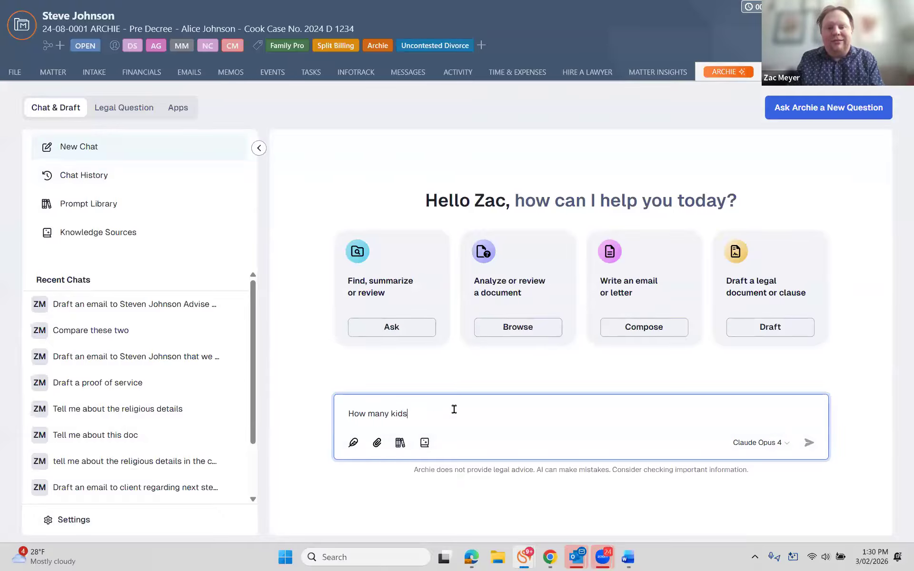
{"action": "type", "text": " are there"}
{"action": "key", "text": "Return"}
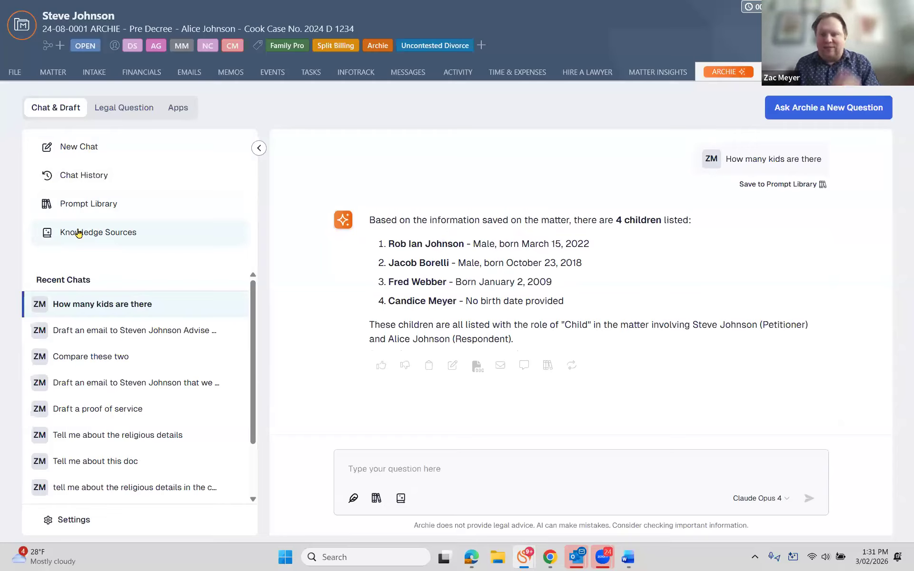
View Archie's prompt settings and the available default AI models, and close the settings without changes
{"action": "left_click", "coordinate": [64, 520]}
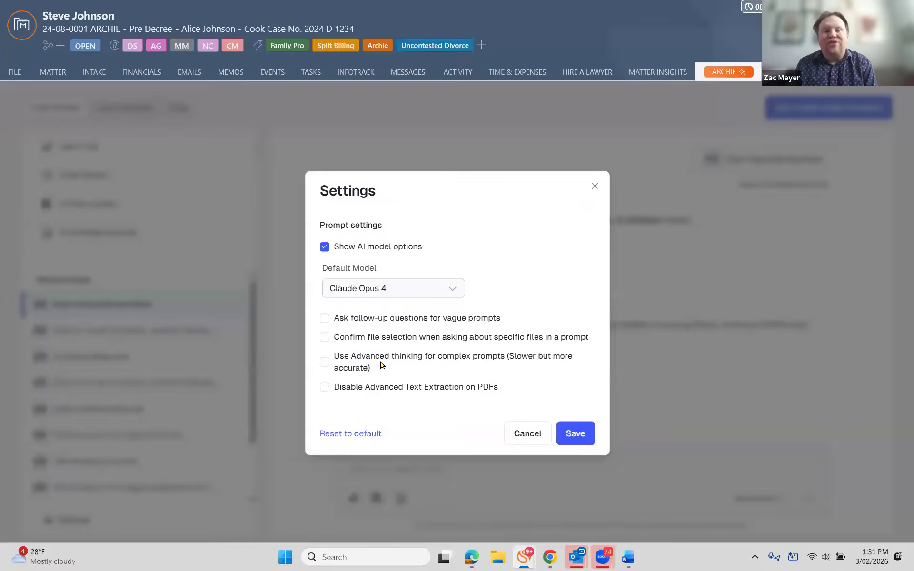
{"action": "left_click", "coordinate": [419, 286]}
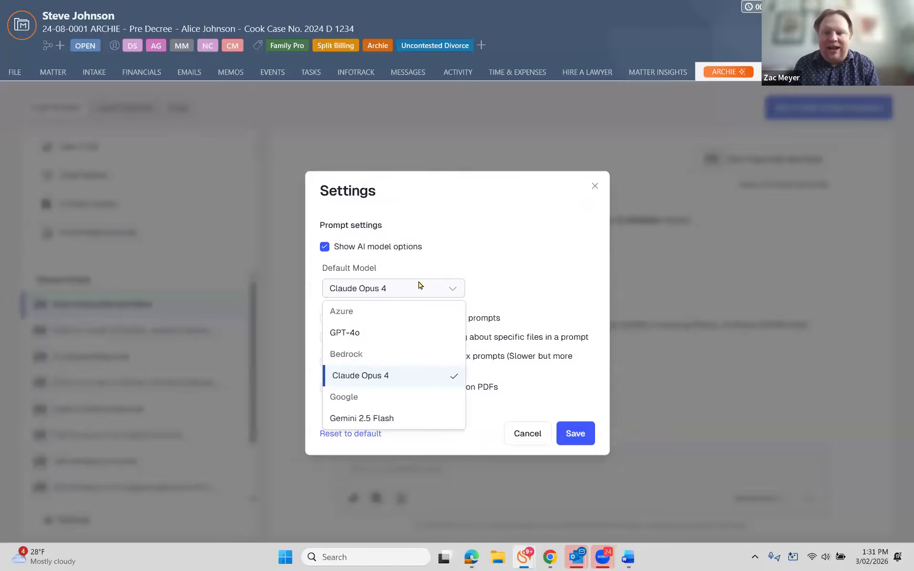
{"action": "left_click", "coordinate": [593, 190]}
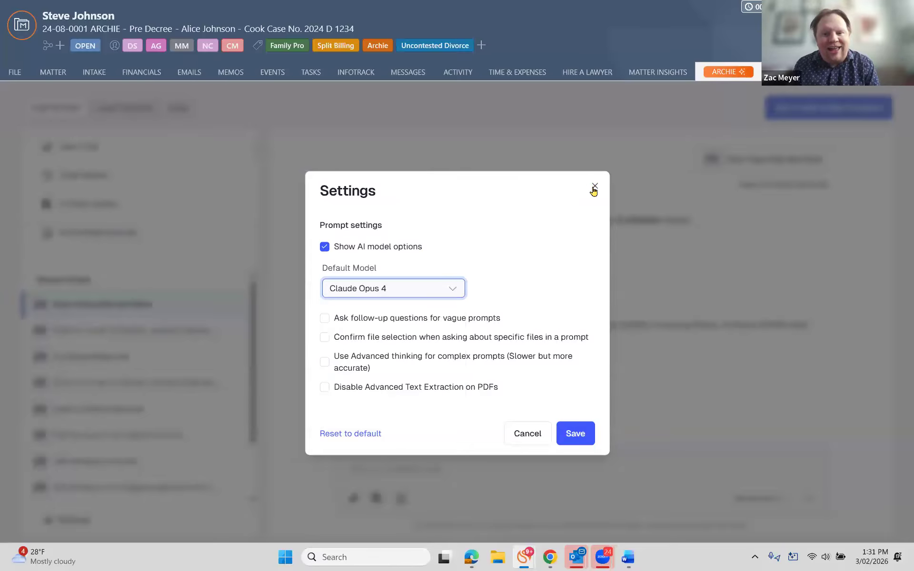
{"action": "left_click", "coordinate": [593, 189]}
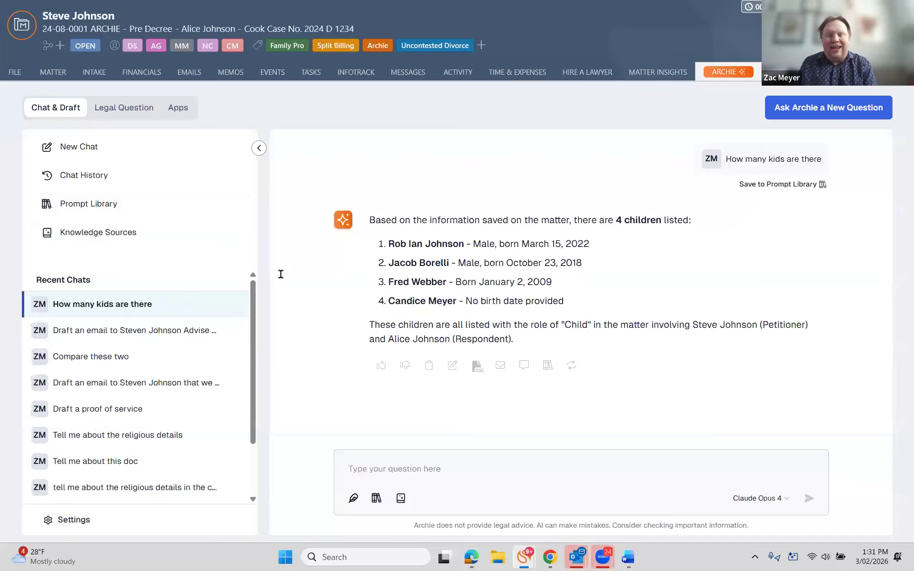
Ask Archie in the same chat to "Draft a set of interrogatories"
{"action": "left_click", "coordinate": [372, 468]}
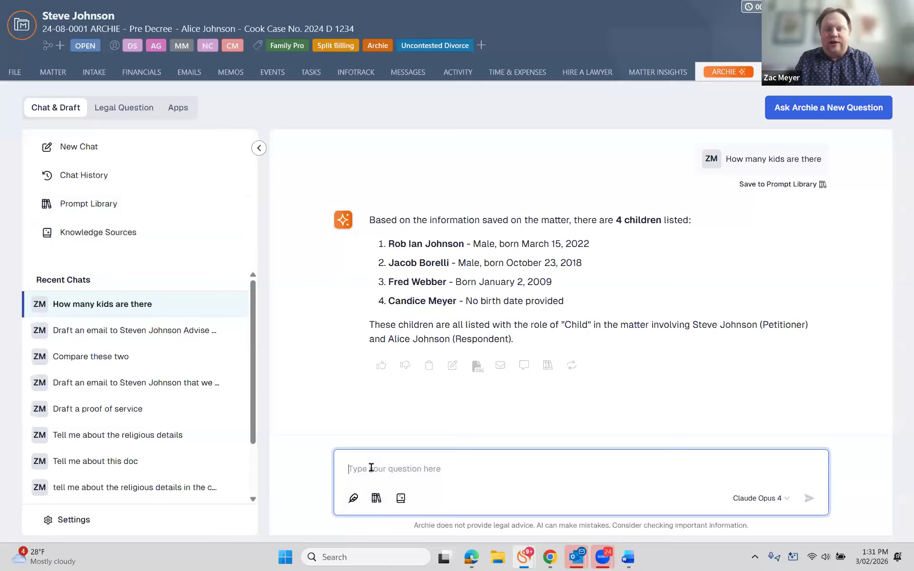
{"action": "type", "text": "Draft a"}
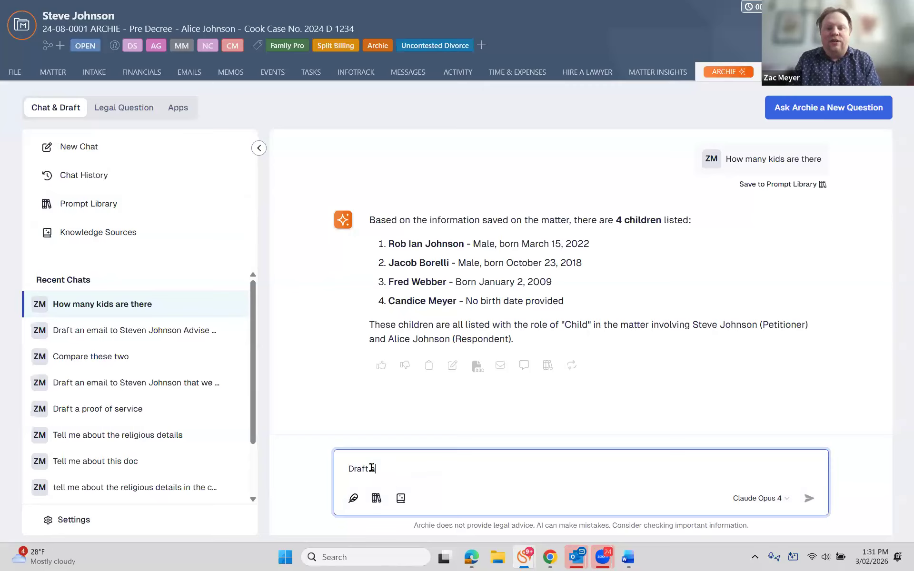
{"action": "type", "text": " set of inte"}
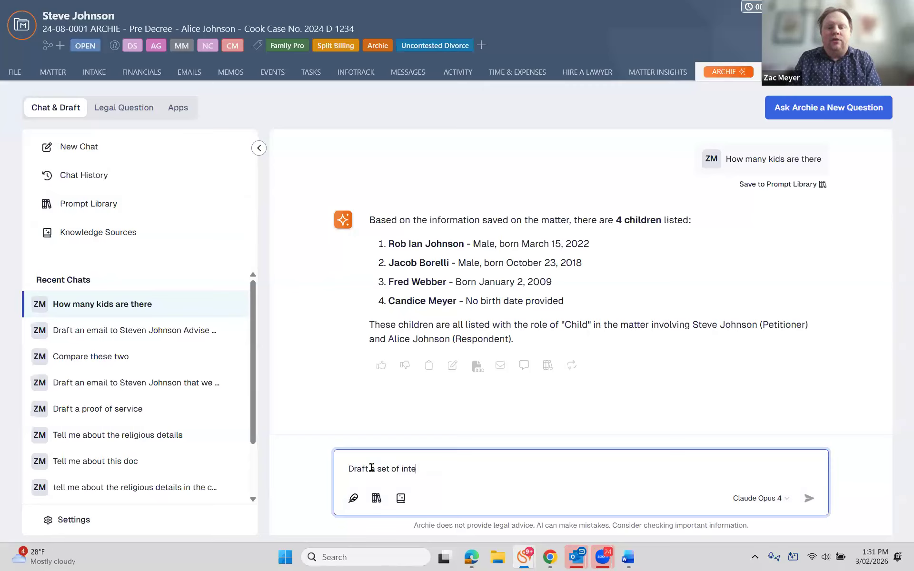
{"action": "type", "text": "rrogatories"}
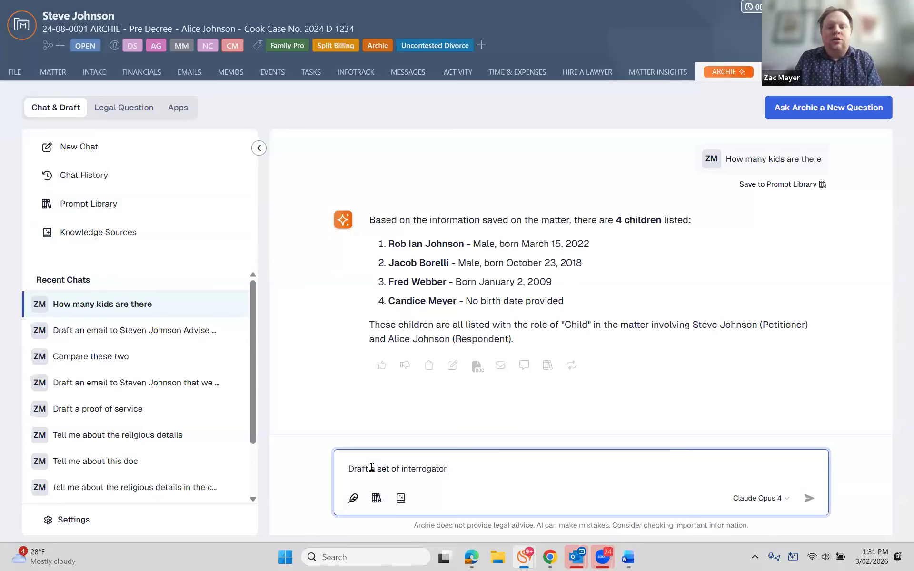
{"action": "key", "text": "Return"}
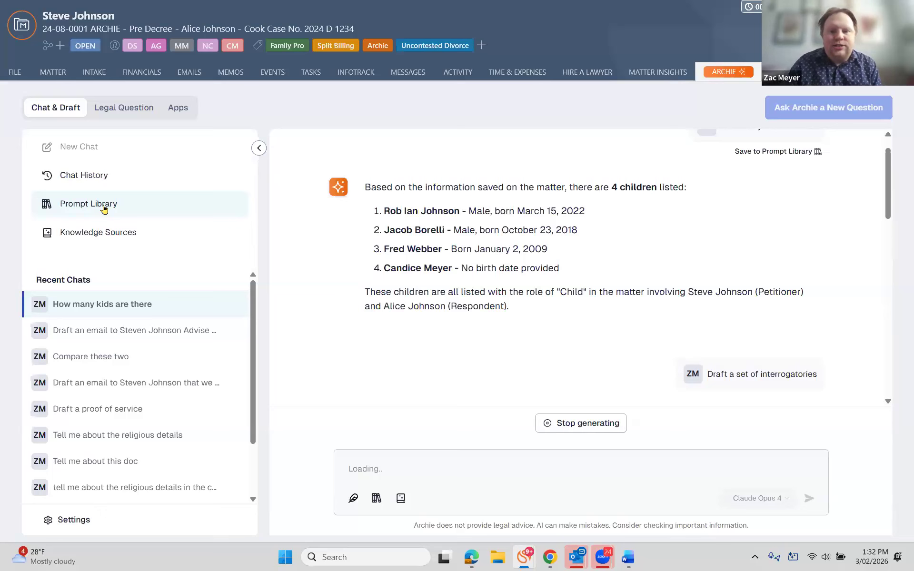
Open the Prompt Library and examine the "Litigation - Email: Introduction to Opposing Counsel" prompt, closing it without changes
{"action": "left_click", "coordinate": [68, 214]}
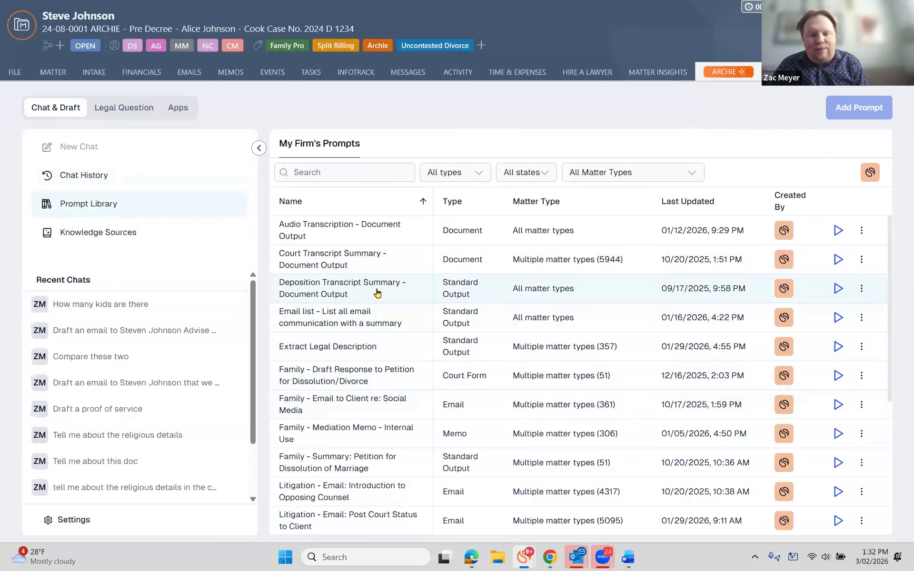
{"action": "left_click", "coordinate": [379, 482]}
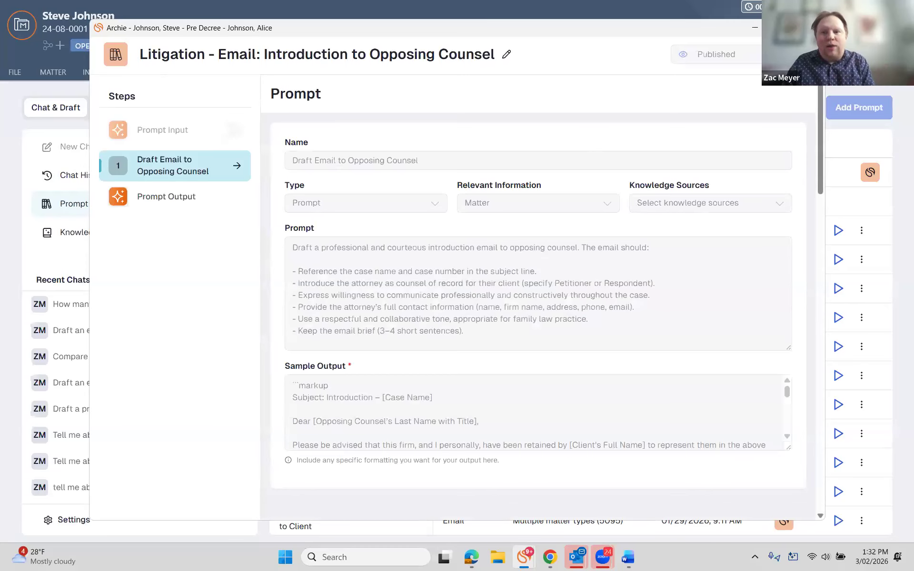
{"action": "left_click", "coordinate": [811, 28]}
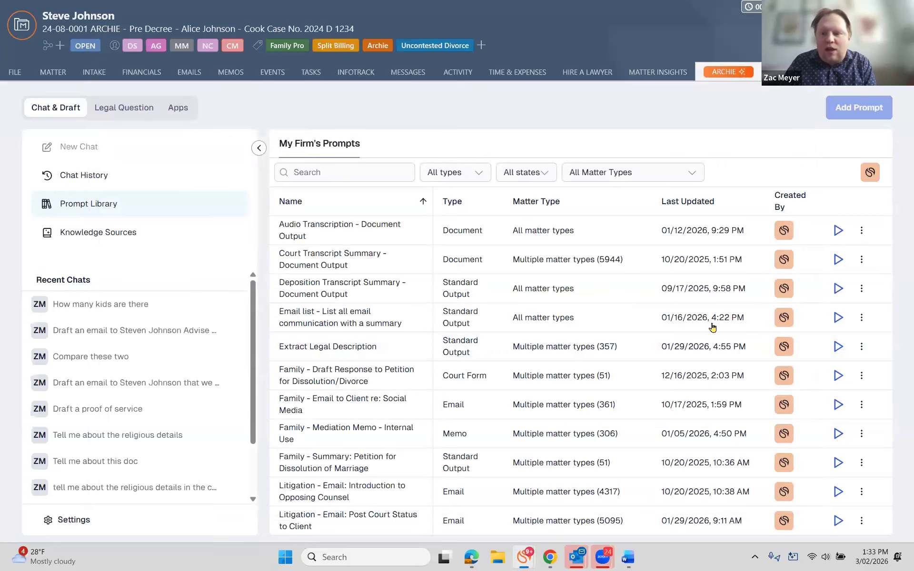
Run the "Matter Summary - Detailed" prompt from the firm's prompt library on the divorce matter
{"action": "scroll", "coordinate": [885, 357], "scroll_direction": "down", "scroll_amount": 3}
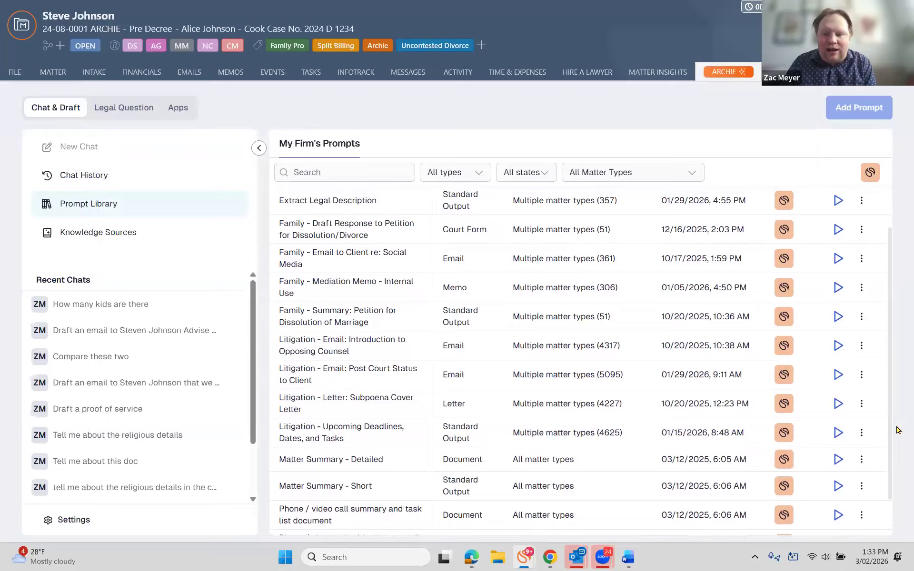
{"action": "left_click", "coordinate": [838, 459]}
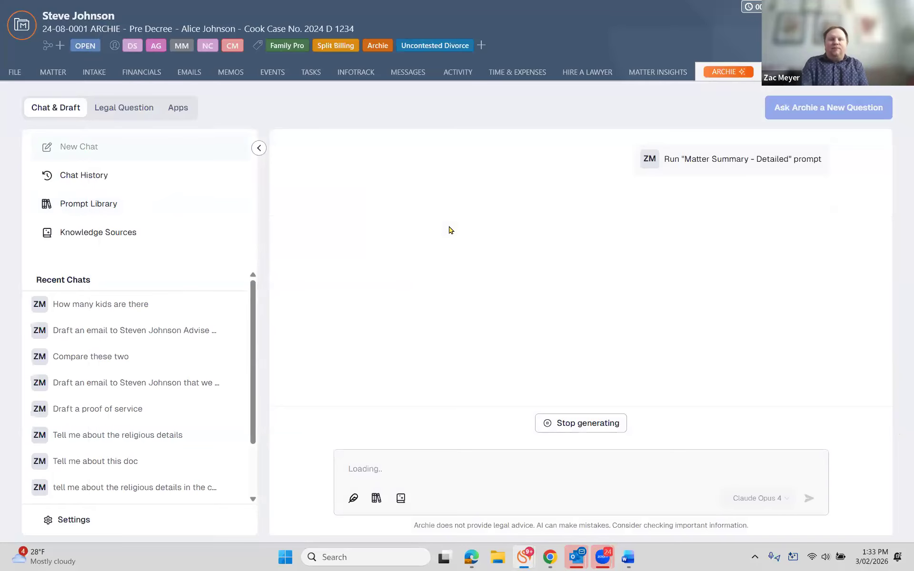
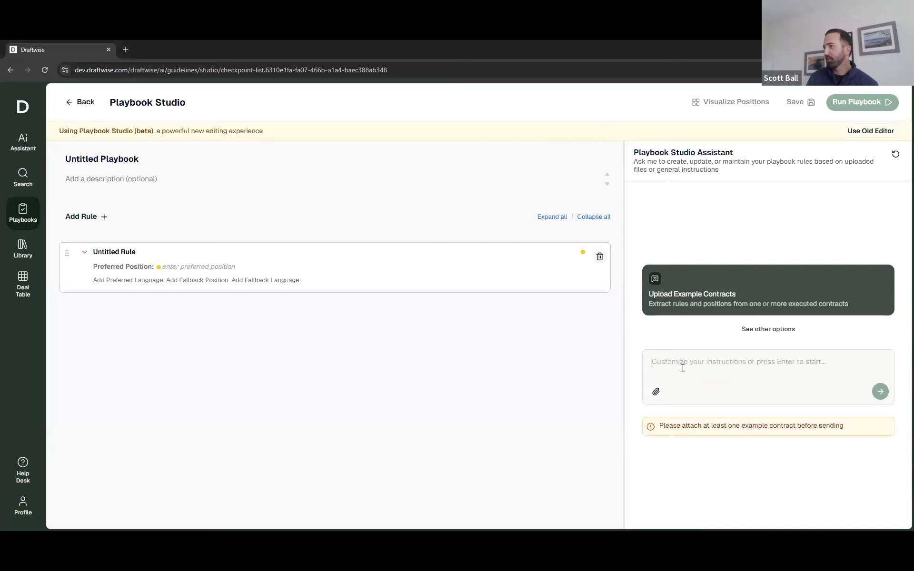
In DraftWise Playbook Studio, attach Draftwise NDA Template.docx and request "Create 10 preferred positions for an NDA playbook favoring the recipient based on the attached template"
{"action": "left_click", "coordinate": [656, 394]}
{"action": "left_click", "coordinate": [613, 414]}
{"action": "left_click", "coordinate": [143, 114]}
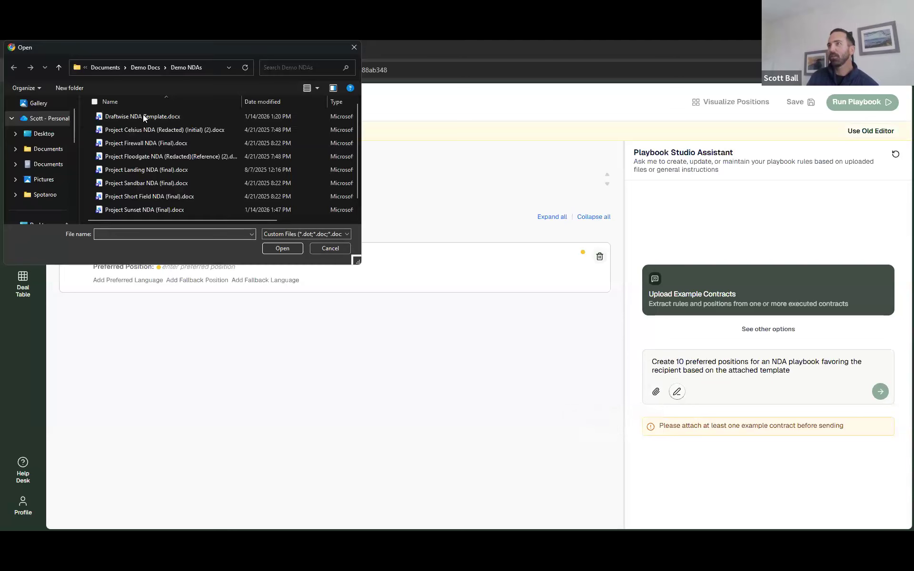
{"action": "left_click", "coordinate": [282, 248]}
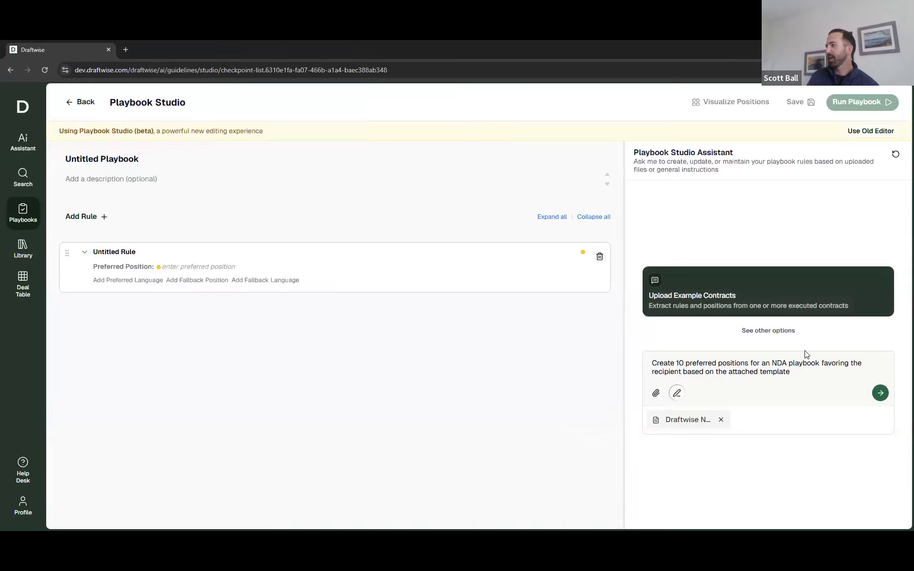
{"action": "left_click", "coordinate": [879, 393]}
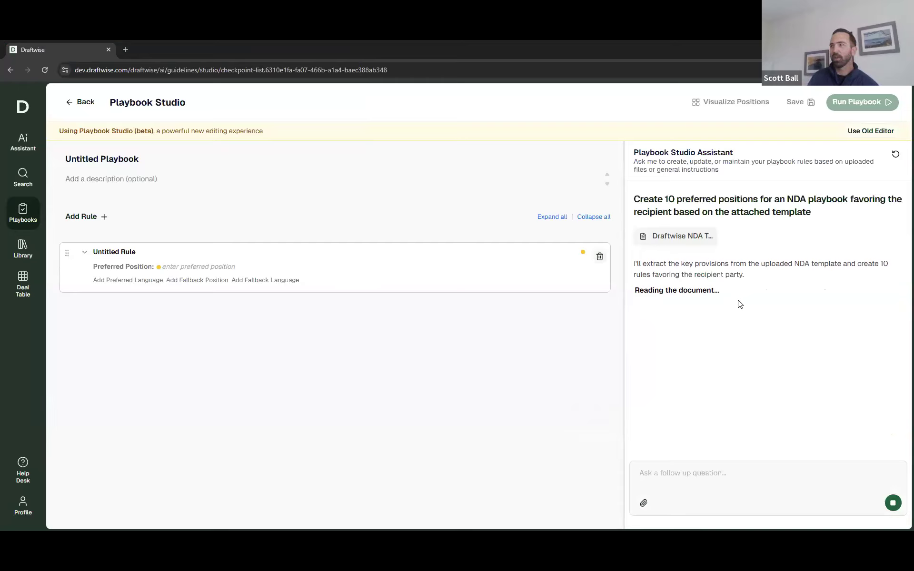
Review the assistant's added rules and examine the template source behind the Confidential Information - Marking Requirement rule, closing the document preview
{"action": "mouse_move", "coordinate": [695, 206]}
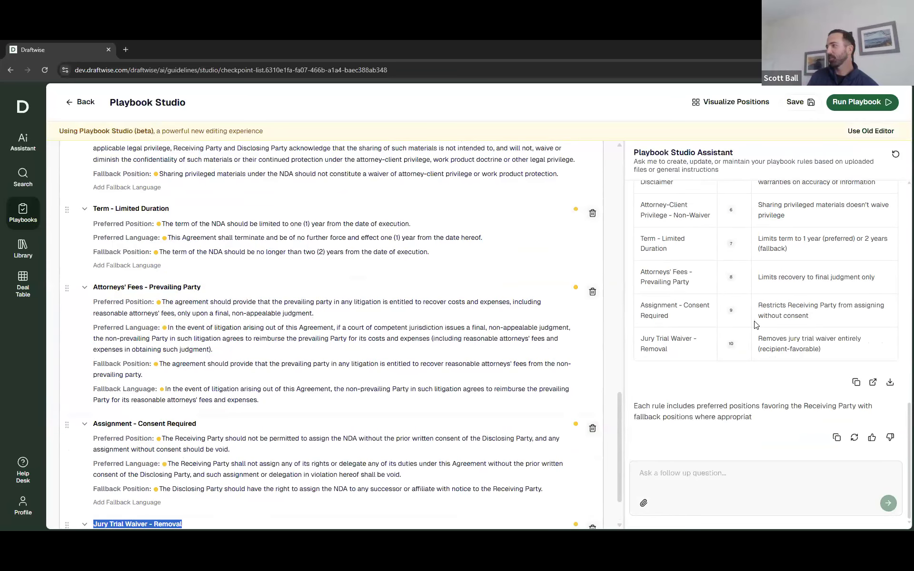
{"action": "scroll", "coordinate": [771, 319], "scroll_direction": "up", "scroll_amount": 5}
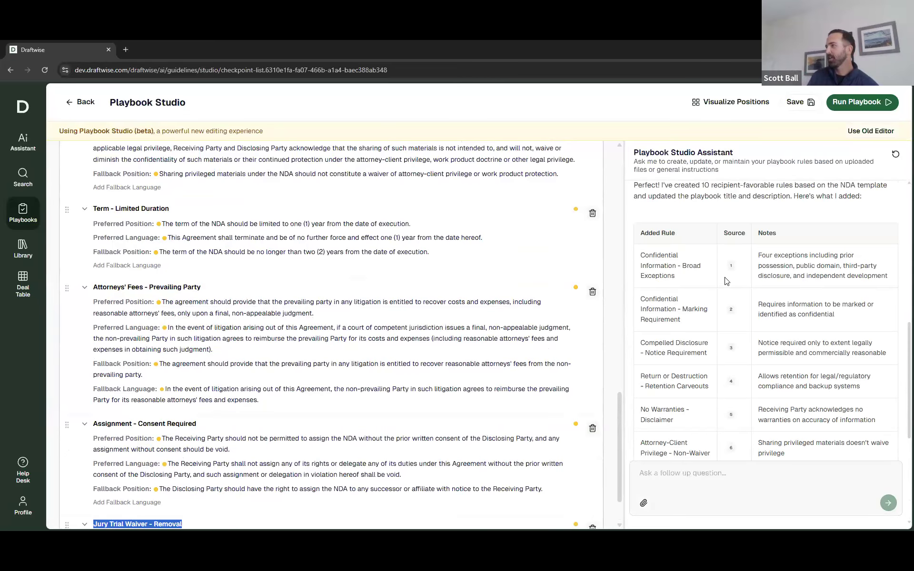
{"action": "left_click", "coordinate": [731, 309]}
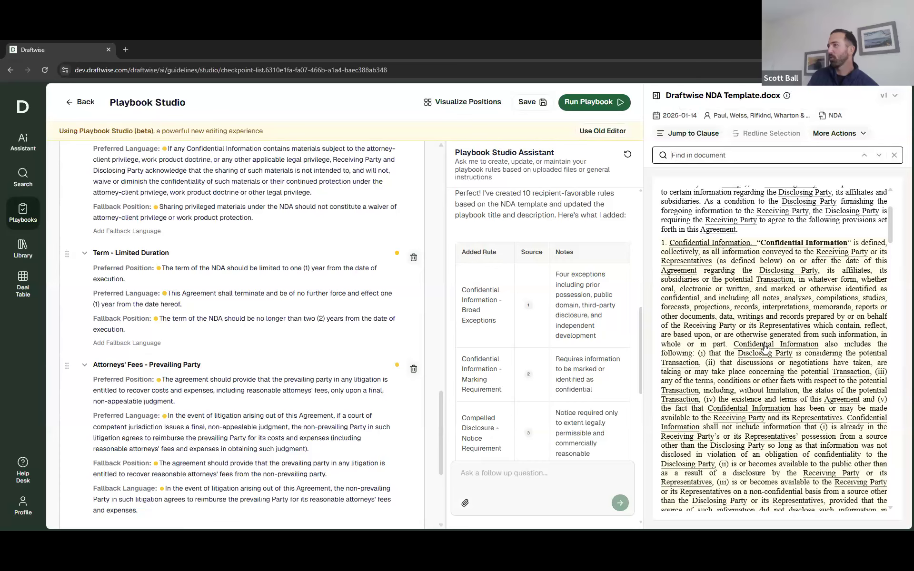
{"action": "scroll", "coordinate": [764, 349], "scroll_direction": "down", "scroll_amount": 10}
{"action": "scroll", "coordinate": [771, 350], "scroll_direction": "up", "scroll_amount": 10}
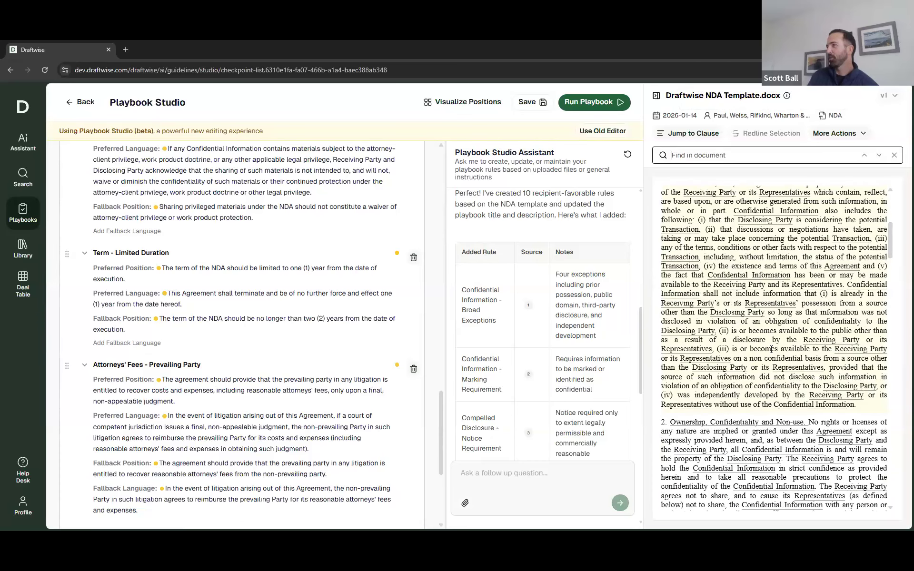
{"action": "scroll", "coordinate": [781, 354], "scroll_direction": "down", "scroll_amount": 1}
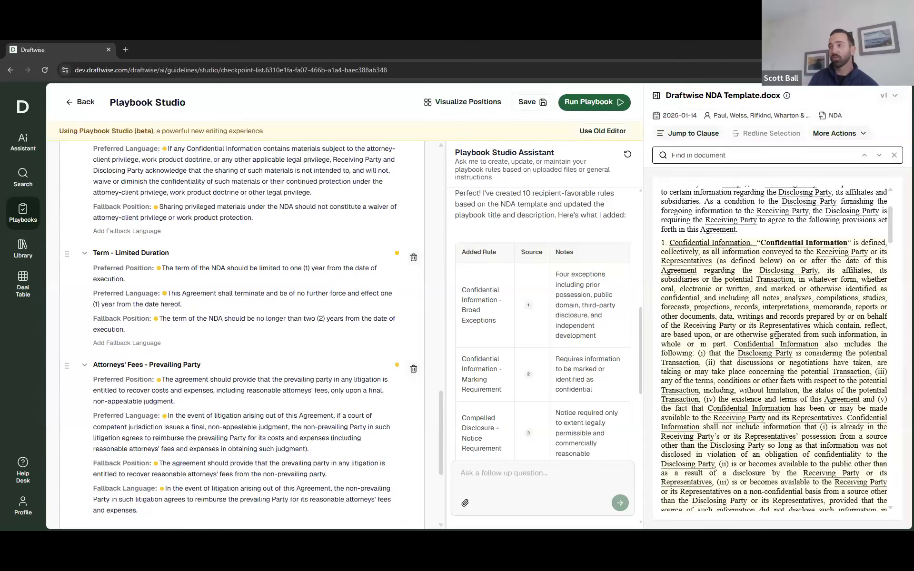
{"action": "left_click", "coordinate": [655, 98]}
Attach the six NDAs from Project Celsius to Project Short Field and request "Create fallback positions for each of these rules based on the attached executed NDAs"
{"action": "scroll", "coordinate": [785, 318], "scroll_direction": "down", "scroll_amount": 5}
{"action": "scroll", "coordinate": [786, 318], "scroll_direction": "down", "scroll_amount": 1}
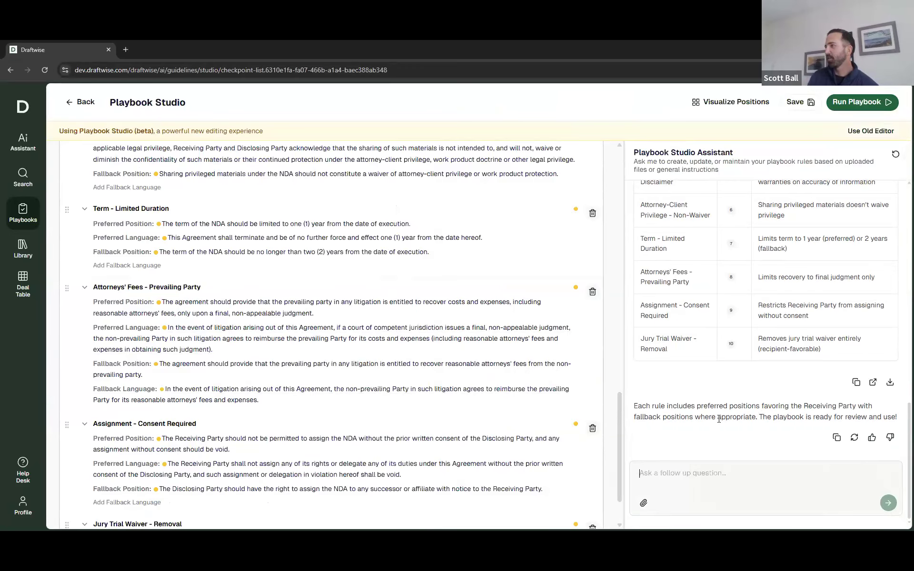
{"action": "left_click", "coordinate": [645, 504]}
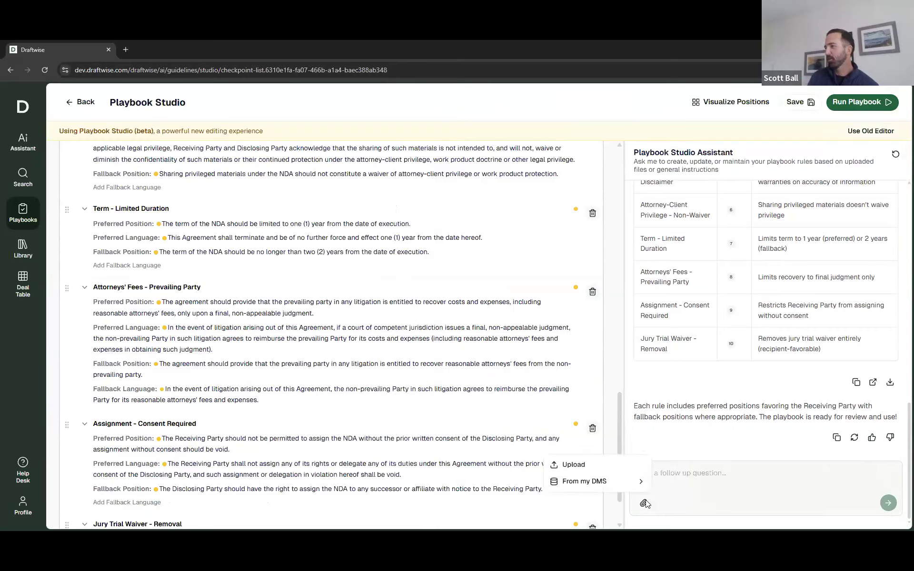
{"action": "left_click", "coordinate": [615, 465]}
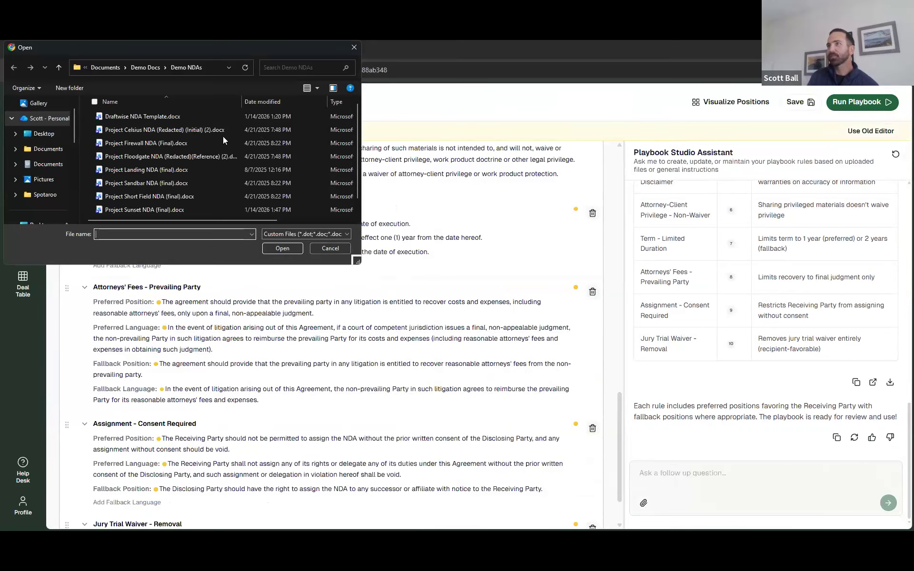
{"action": "left_click", "coordinate": [189, 130]}
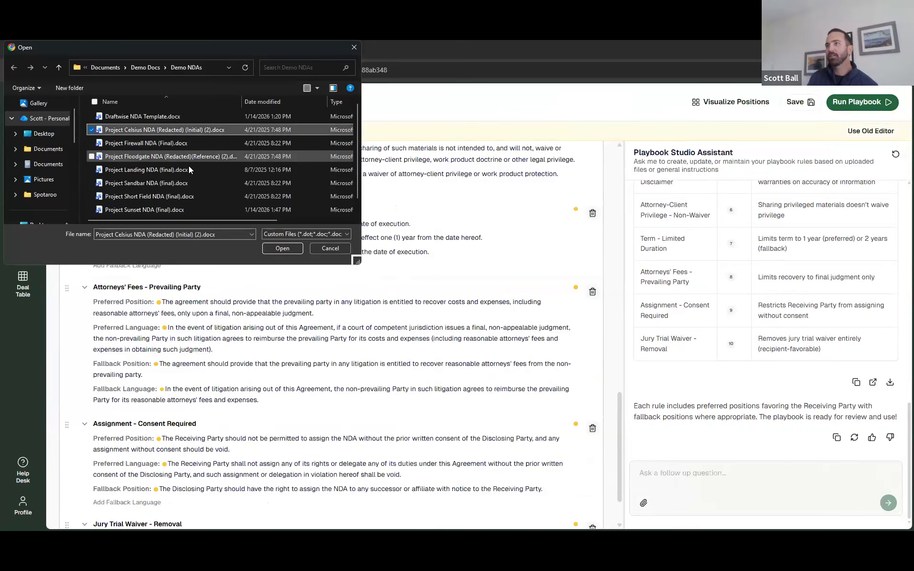
{"action": "scroll", "coordinate": [188, 165], "scroll_direction": "down", "scroll_amount": 1}
{"action": "left_click", "coordinate": [159, 184], "text": "shift"}
{"action": "left_click", "coordinate": [279, 250]}
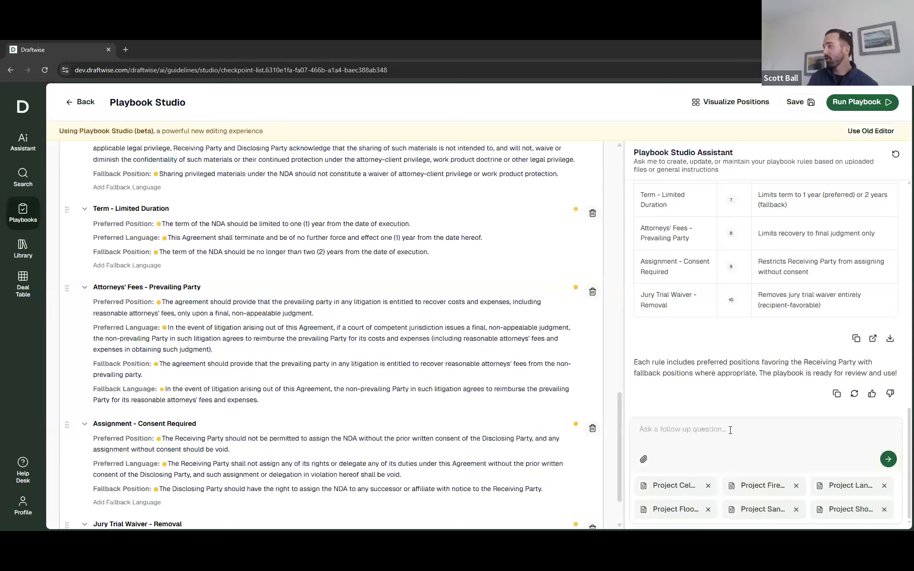
{"action": "type", "text": "Create fallback positions for each of these rules based on the attached executed NDAs"}
{"action": "left_click", "coordinate": [887, 459]}
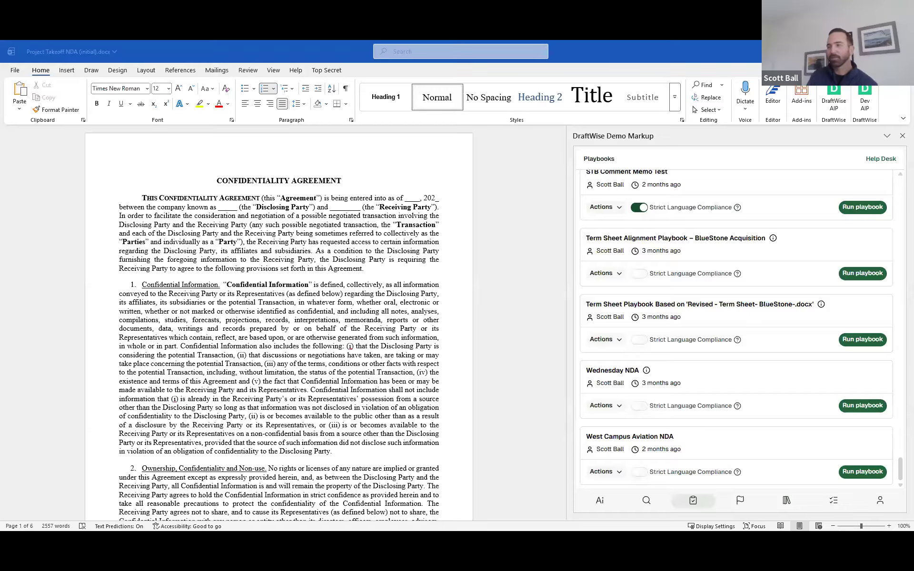
In Word, run the West Campus Aviation NDA playbook on the Project Takeoff NDA
{"action": "left_click", "coordinate": [861, 471]}
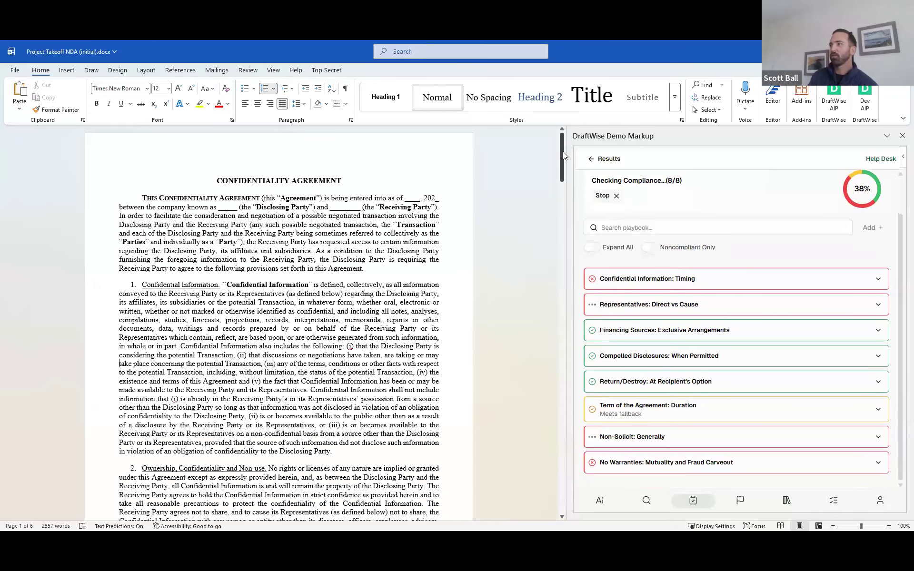
{"action": "mouse_move", "coordinate": [561, 155]}
{"action": "left_mouse_down"}
{"action": "mouse_move", "coordinate": [562, 312]}
{"action": "mouse_move", "coordinate": [563, 157]}
{"action": "left_mouse_up"}
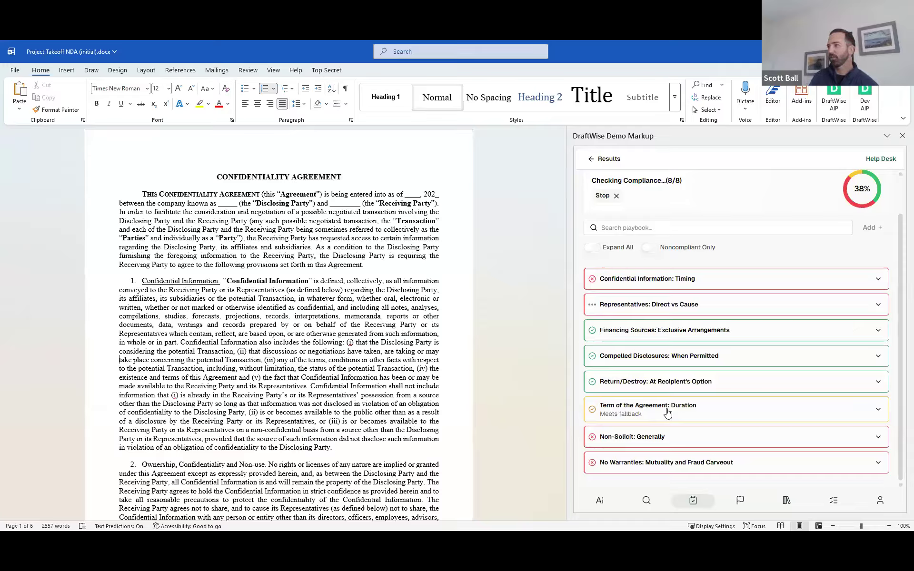
Expand the "Financing Sources: Exclusive Arrangements" result and read its compliance explanation
{"action": "left_click", "coordinate": [691, 333]}
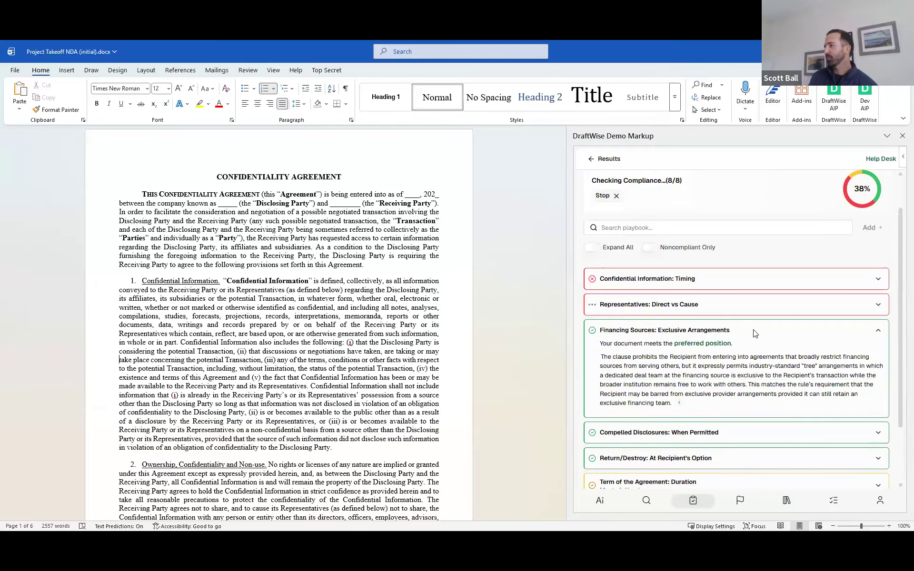
{"action": "scroll", "coordinate": [754, 336], "scroll_direction": "down", "scroll_amount": 1}
{"action": "mouse_move", "coordinate": [722, 297]}
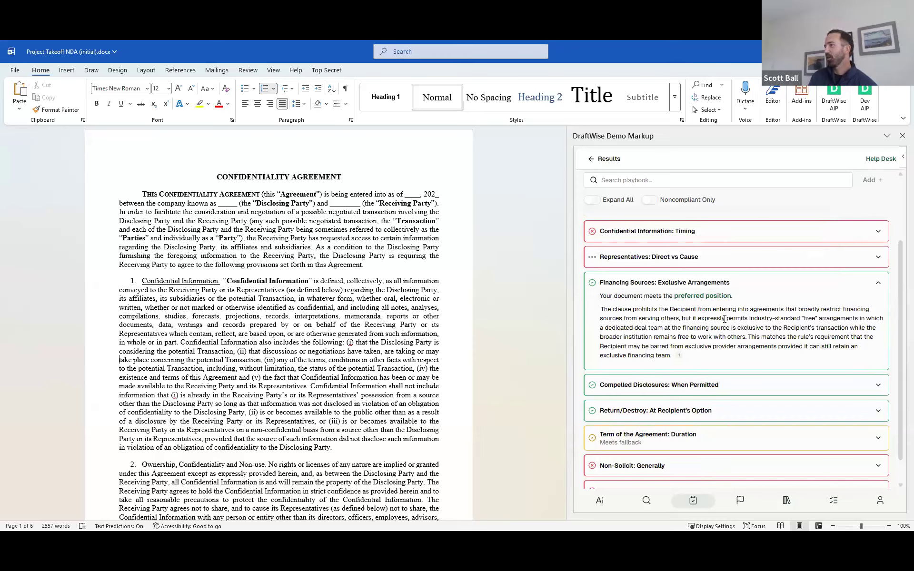
{"action": "left_click_drag", "start_coordinate": [601, 309], "coordinate": [837, 320]}
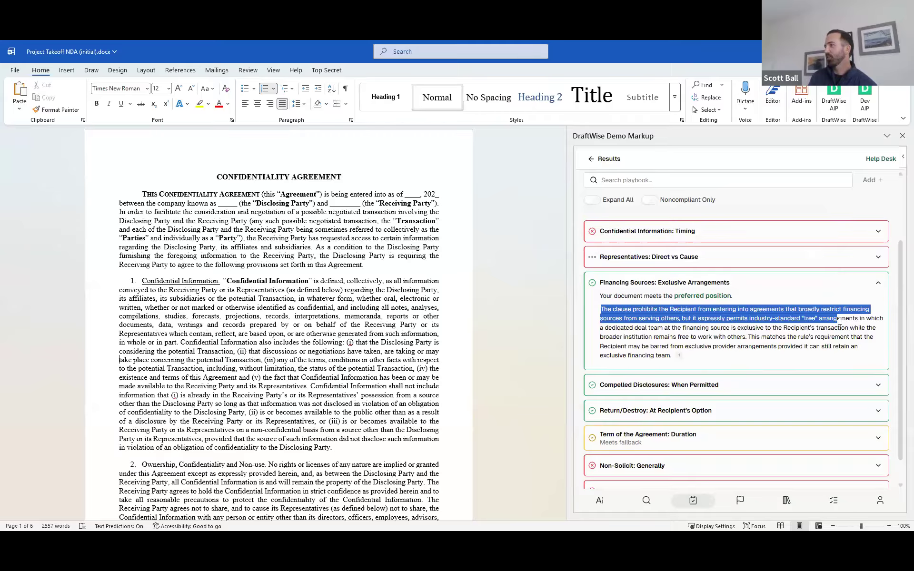
{"action": "left_click", "coordinate": [860, 335]}
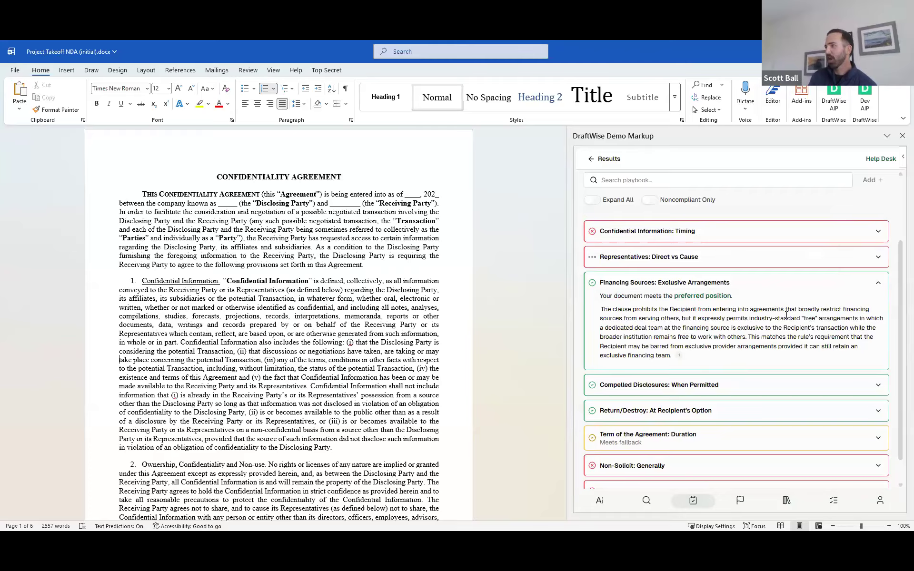
Go to the cited No Restrictive Agreements clause and compare its "tree" arrangements wording with the rule's preferred position
{"action": "left_click", "coordinate": [680, 358]}
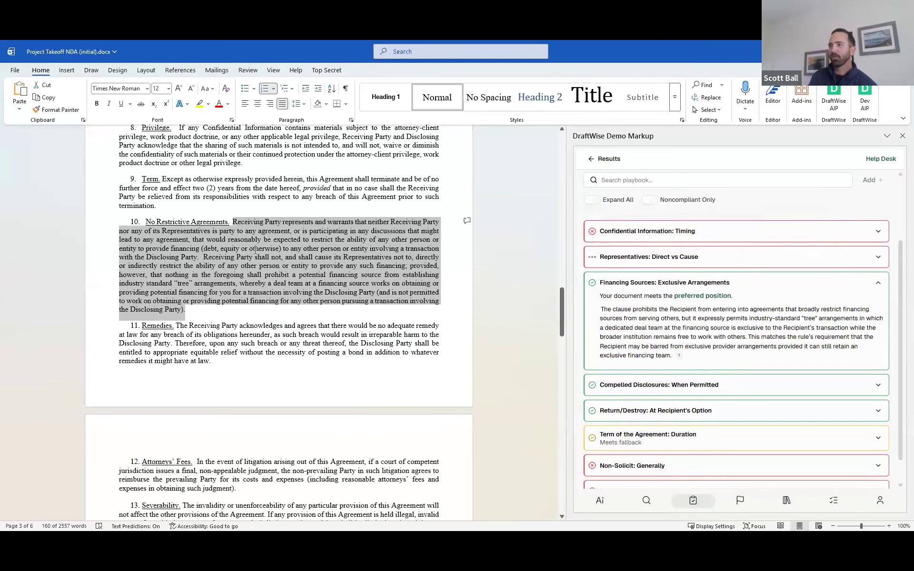
{"action": "left_click", "coordinate": [293, 247]}
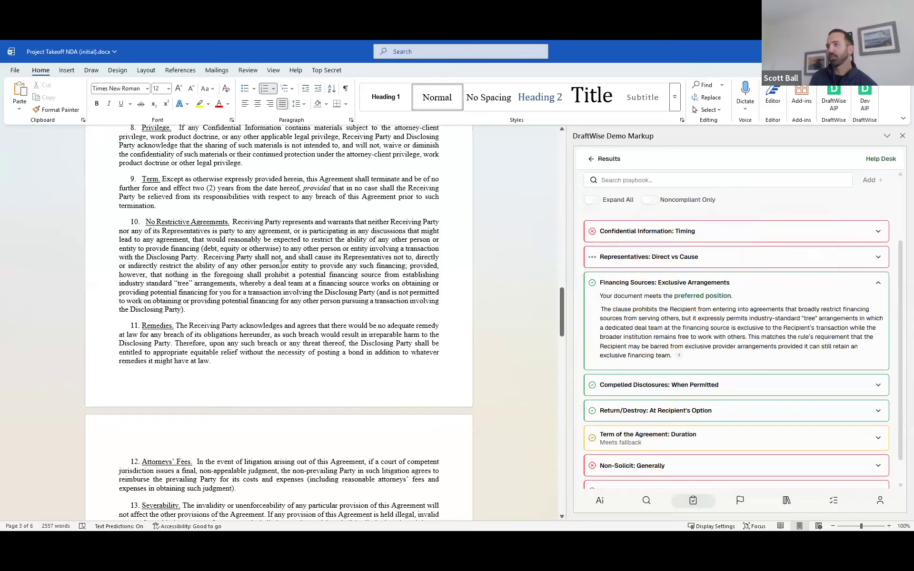
{"action": "left_click_drag", "start_coordinate": [235, 285], "coordinate": [148, 276]}
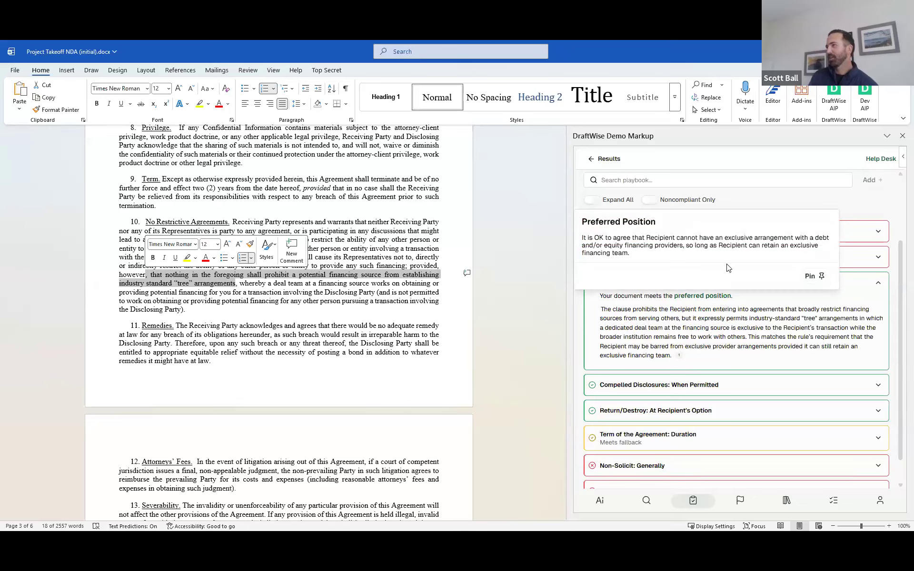
{"action": "left_click_drag", "start_coordinate": [723, 245], "coordinate": [811, 255]}
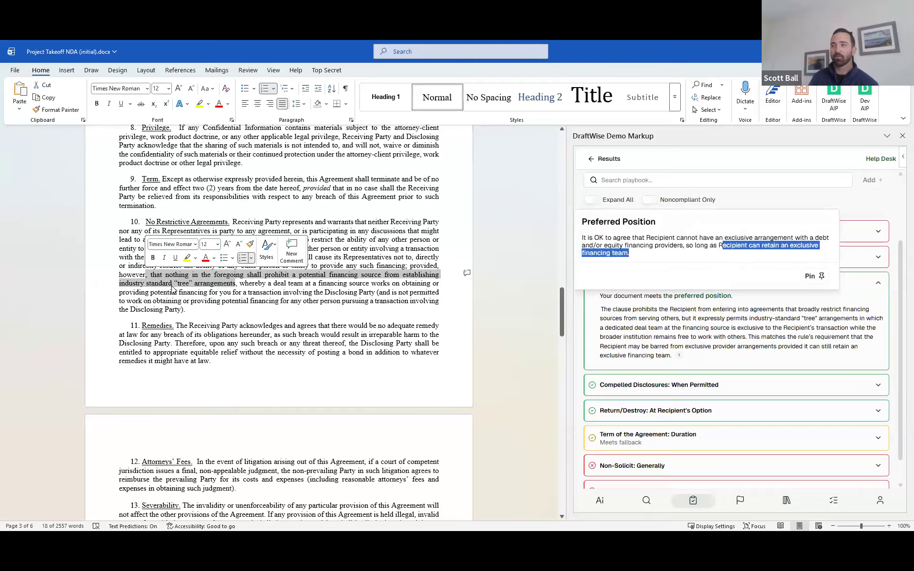
{"action": "left_click", "coordinate": [721, 326]}
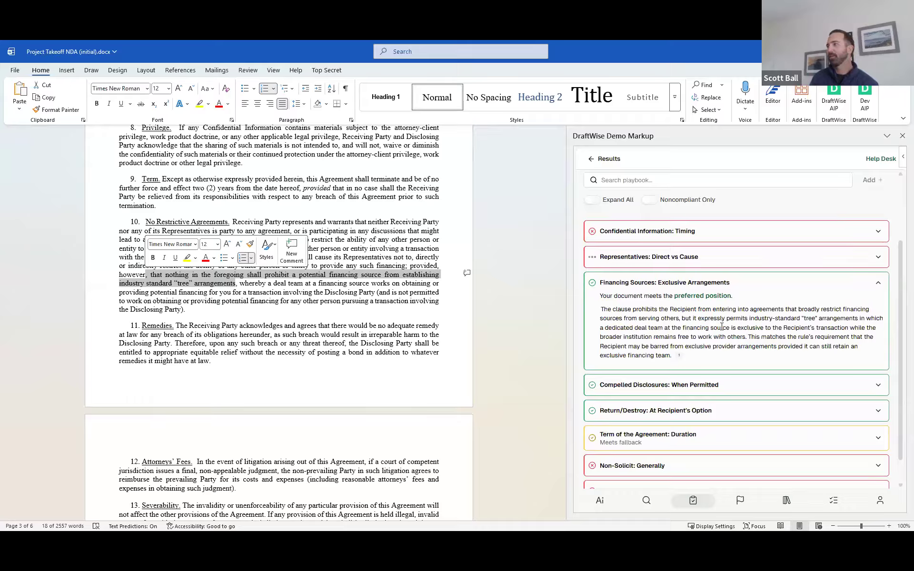
Expand the "Confidential Information: Timing" result and review its explanation and the suggested insertion in the Confidential Information clause
{"action": "left_click", "coordinate": [724, 231]}
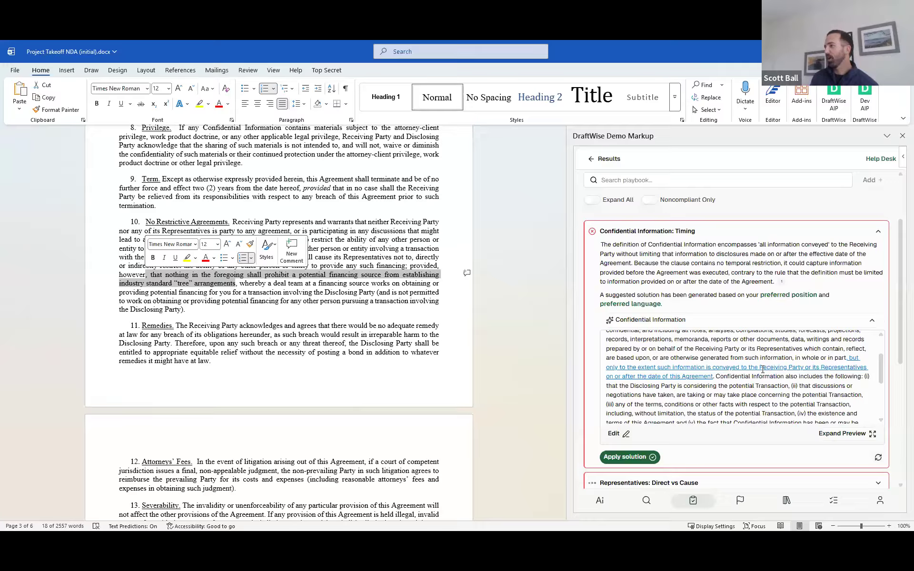
{"action": "left_click_drag", "start_coordinate": [759, 370], "coordinate": [808, 369]}
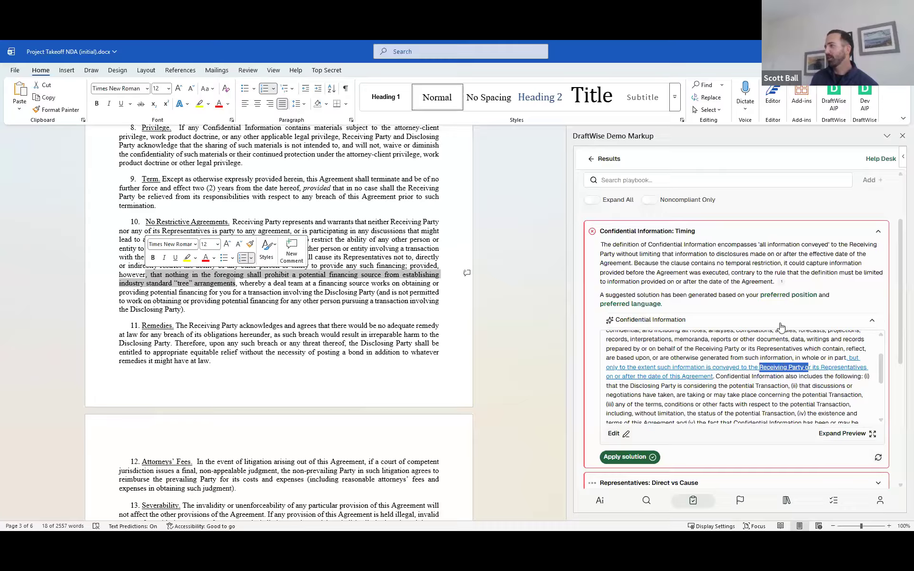
{"action": "left_click", "coordinate": [754, 248]}
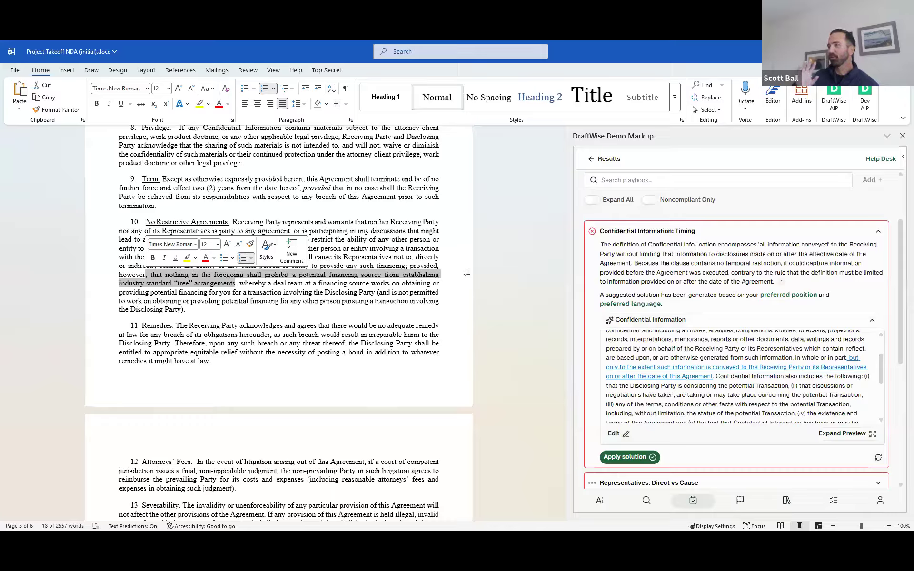
{"action": "scroll", "coordinate": [696, 266], "scroll_direction": "down", "scroll_amount": 2}
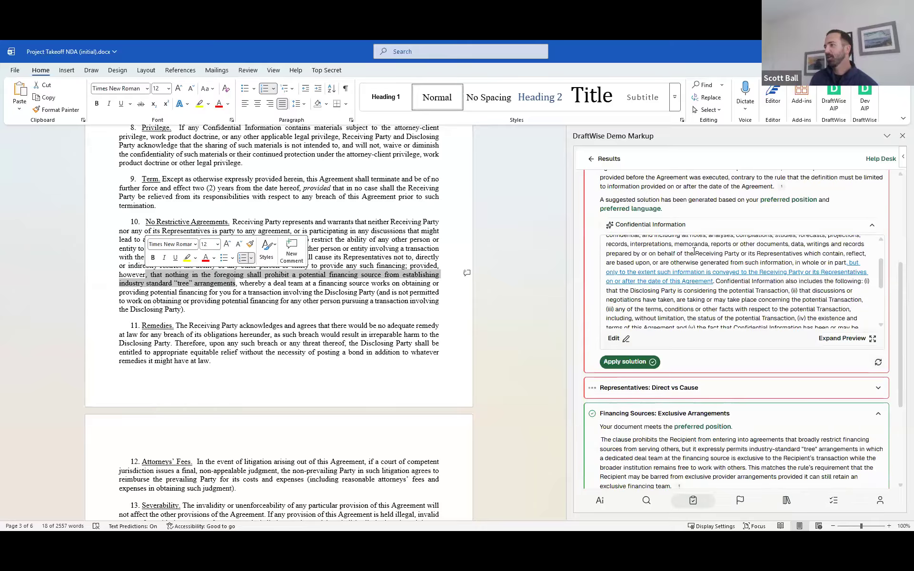
Apply the suggested Confidential Information solution to the NDA and check the available accept and reject options for its tracked insertion
{"action": "left_click", "coordinate": [644, 363]}
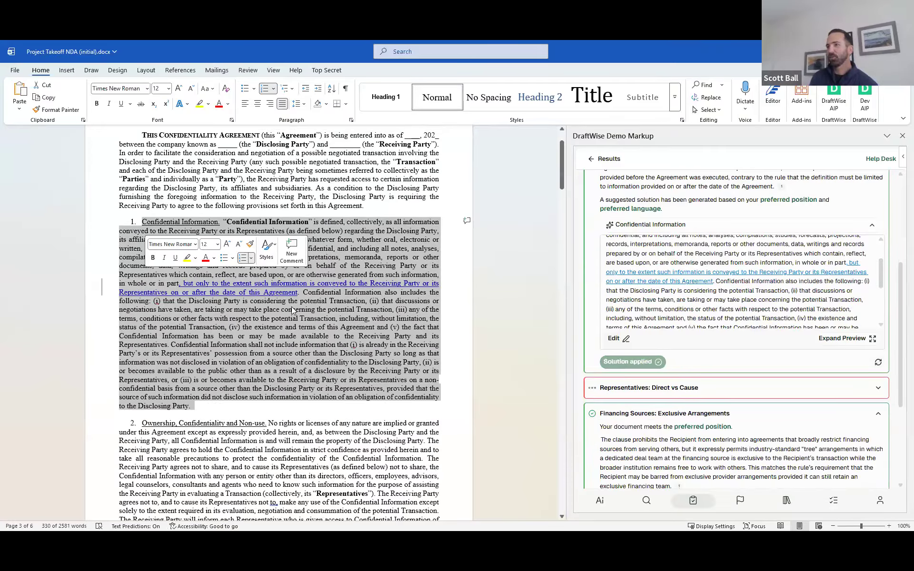
{"action": "left_click", "coordinate": [336, 310]}
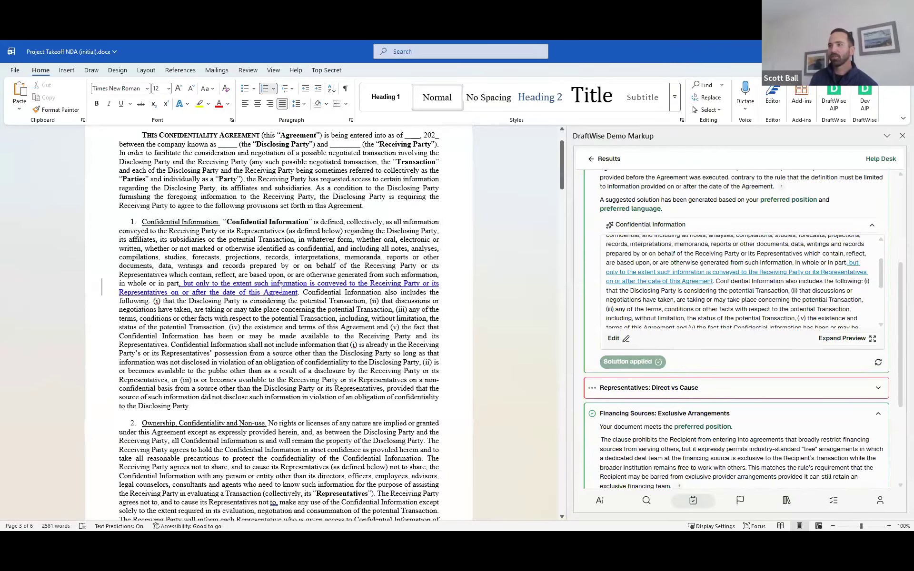
{"action": "right_click", "coordinate": [281, 286]}
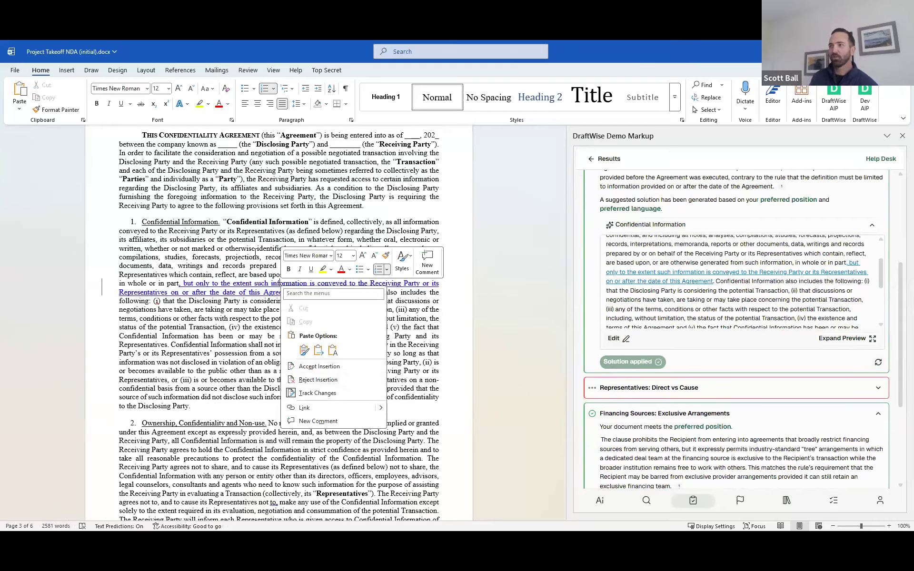
{"action": "key", "text": "Escape"}
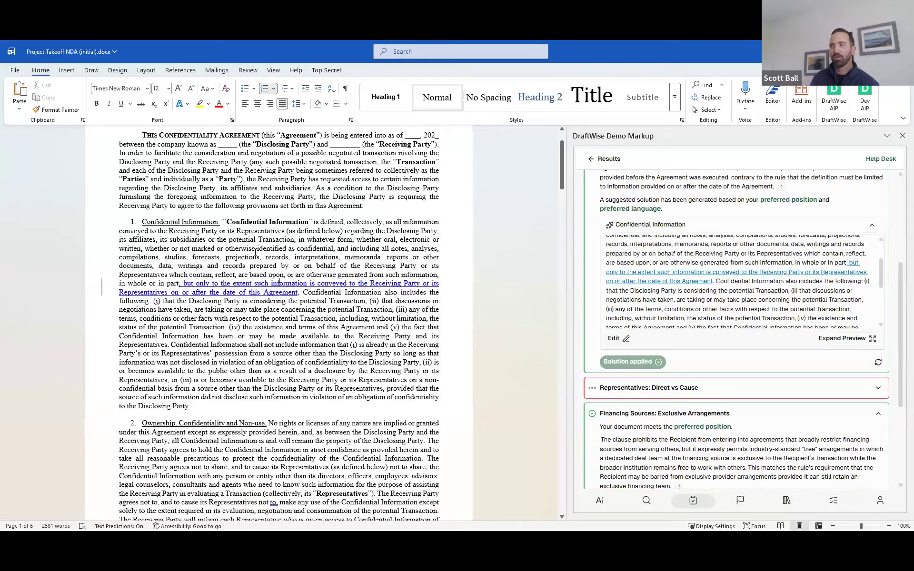
Expand the "No Warranties: Mutuality and Fraud Carveout" result, review its suggested redline, and apply the solution to the No Warranties clause
{"action": "scroll", "coordinate": [781, 255], "scroll_direction": "down", "scroll_amount": 6}
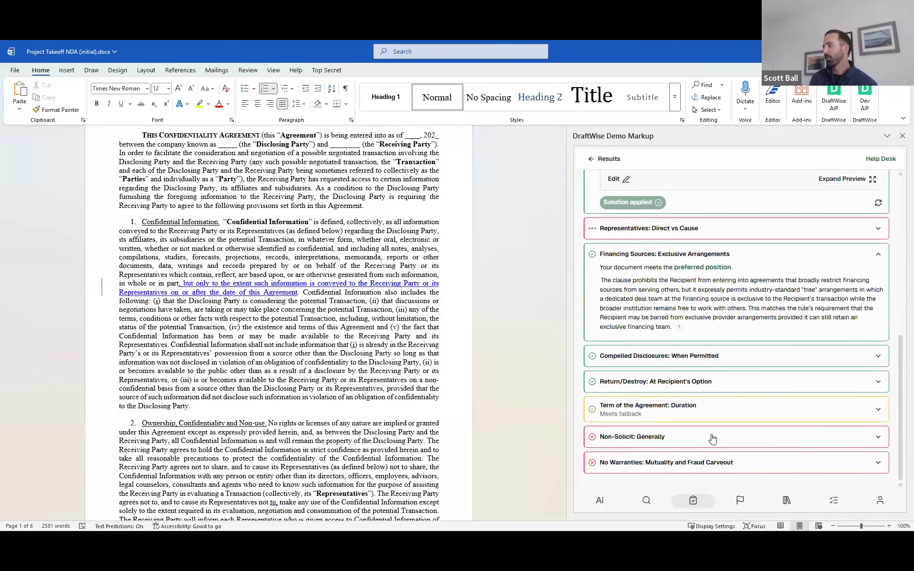
{"action": "left_click", "coordinate": [713, 463]}
{"action": "scroll", "coordinate": [680, 431], "scroll_direction": "down", "scroll_amount": 3}
{"action": "scroll", "coordinate": [681, 431], "scroll_direction": "down", "scroll_amount": 1}
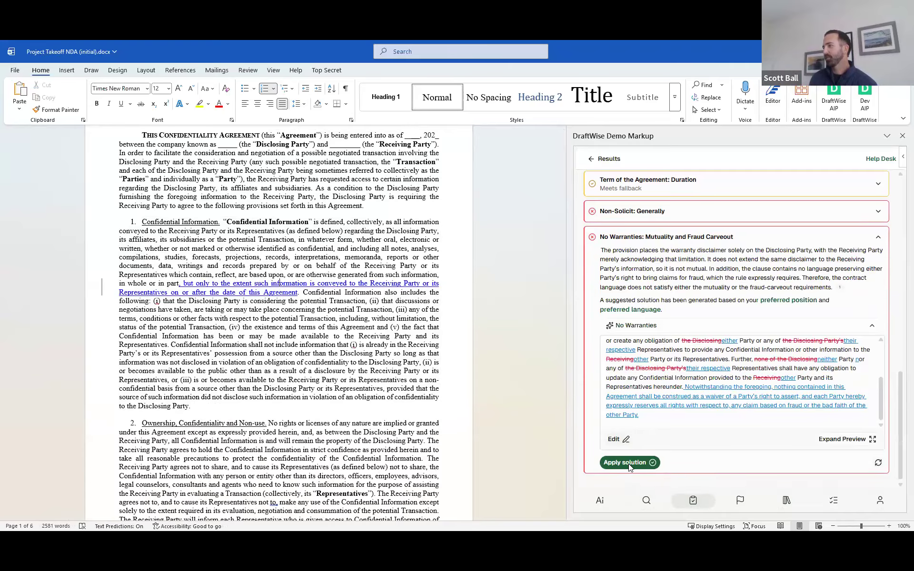
{"action": "left_click", "coordinate": [628, 463]}
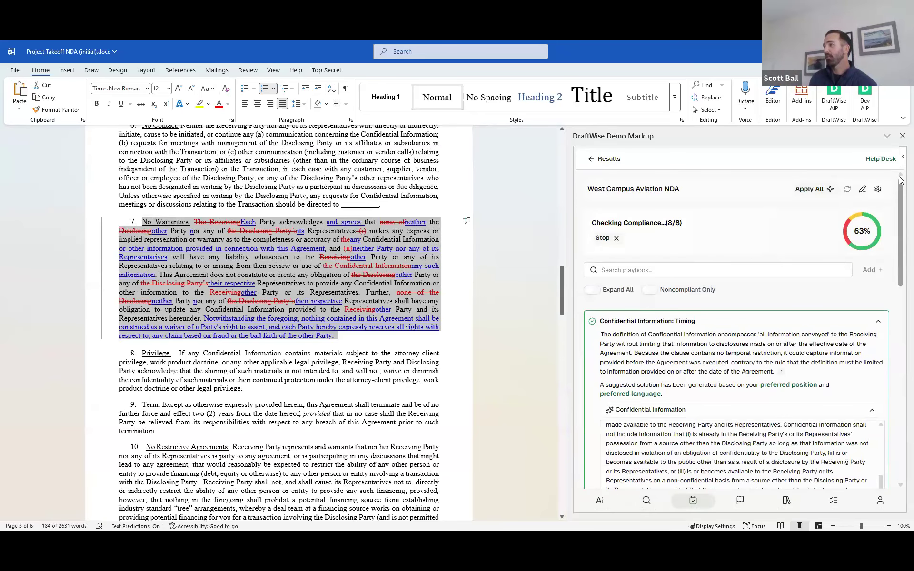
{"action": "left_click_drag", "start_coordinate": [899, 203], "coordinate": [898, 205]}
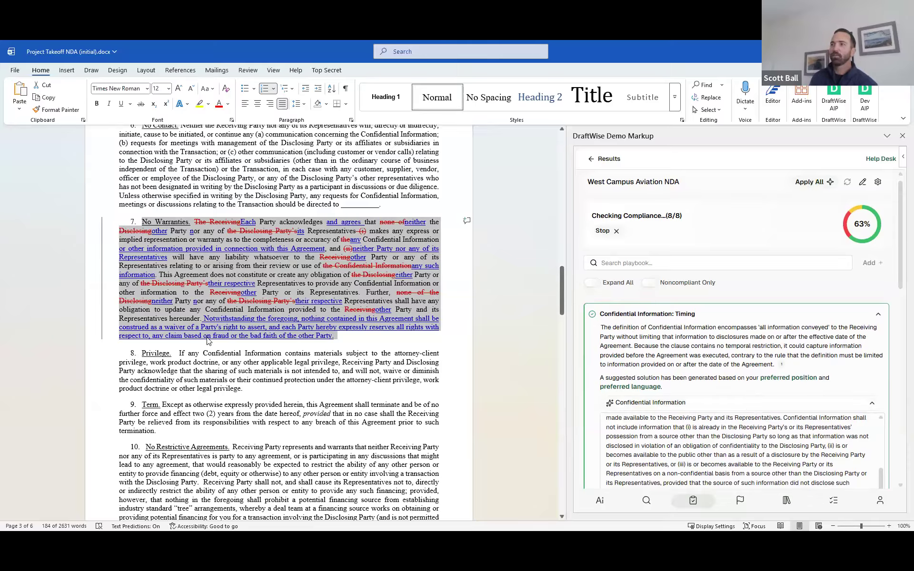
{"action": "scroll", "coordinate": [336, 358], "scroll_direction": "up", "scroll_amount": 9}
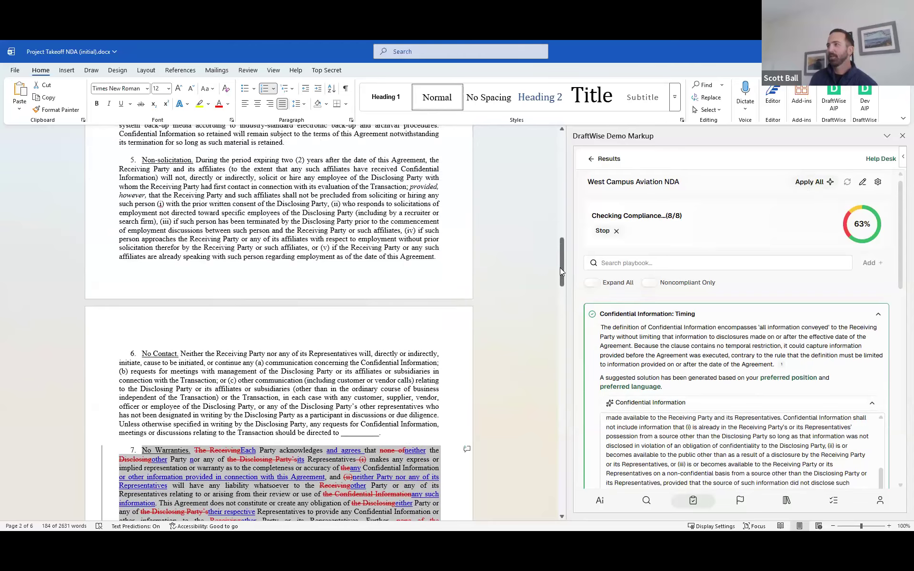
{"action": "left_click_drag", "start_coordinate": [556, 175], "coordinate": [556, 158]}
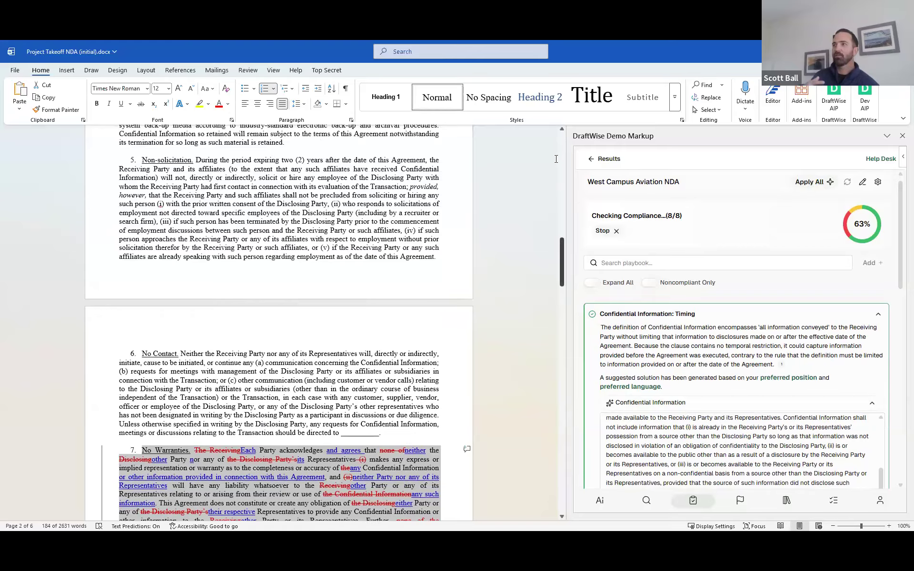